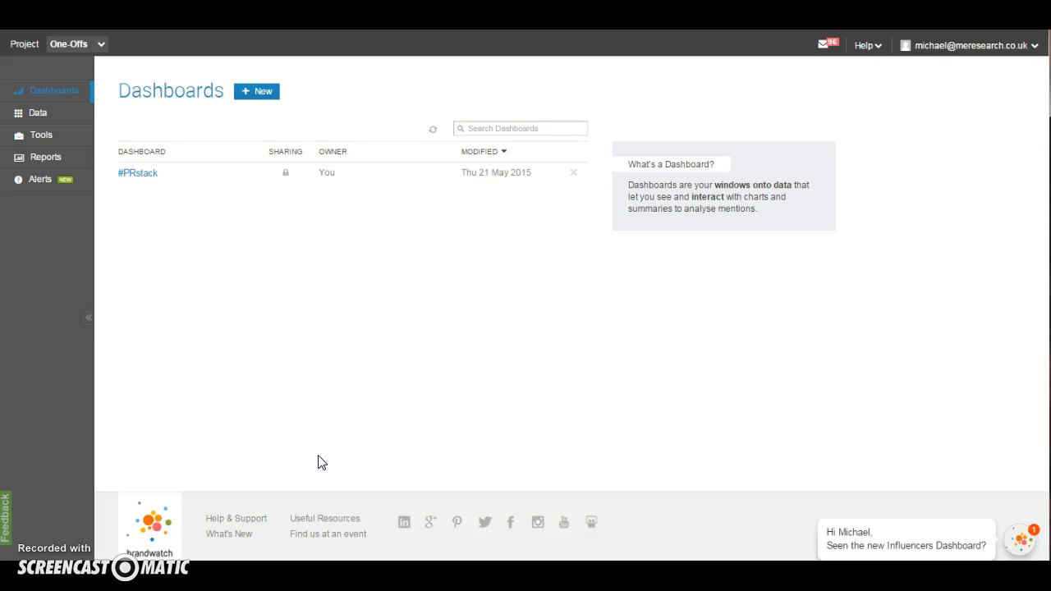
Open the project's Queries list in the Data section and start creating a new query.
click(37, 118)
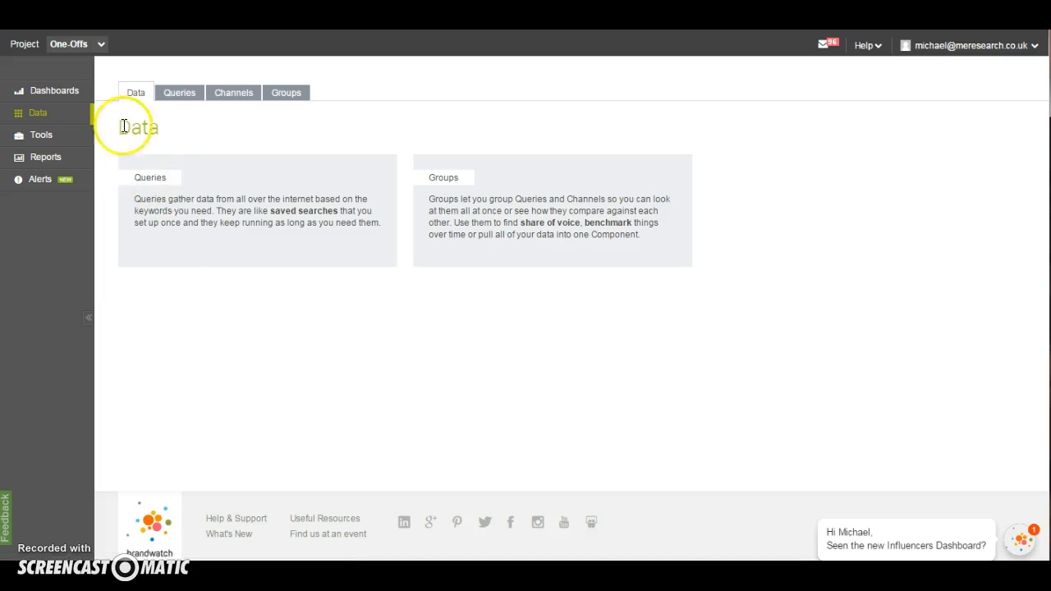
mouse_move(71, 120)
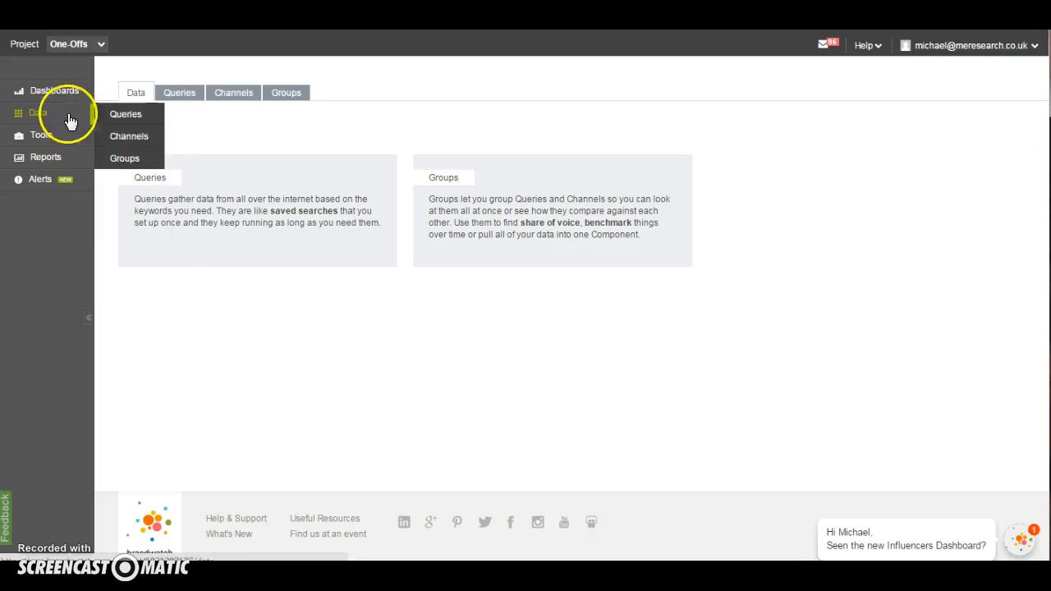
click(121, 114)
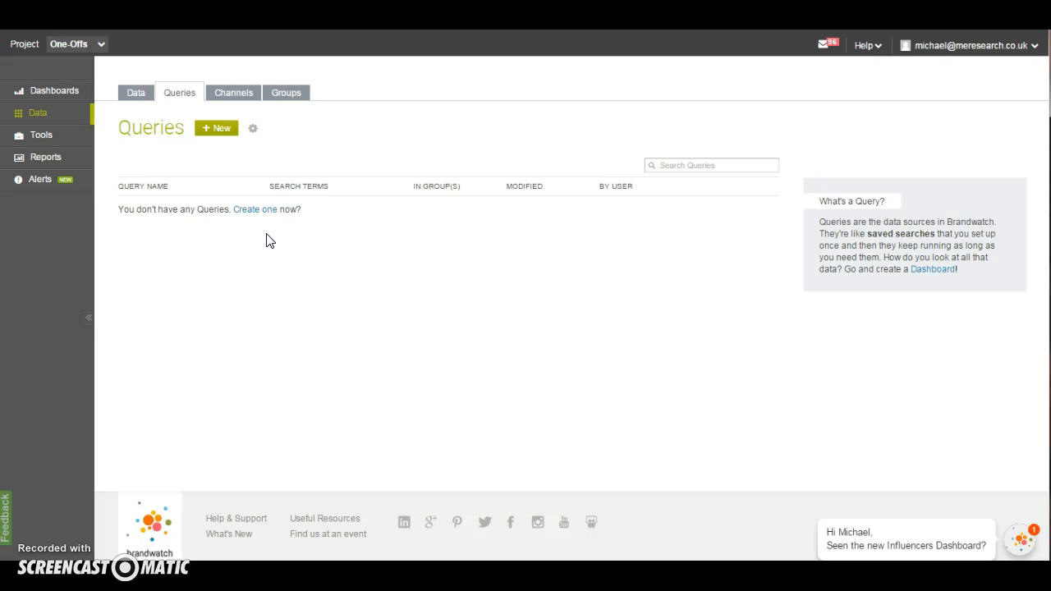
click(254, 212)
click(250, 213)
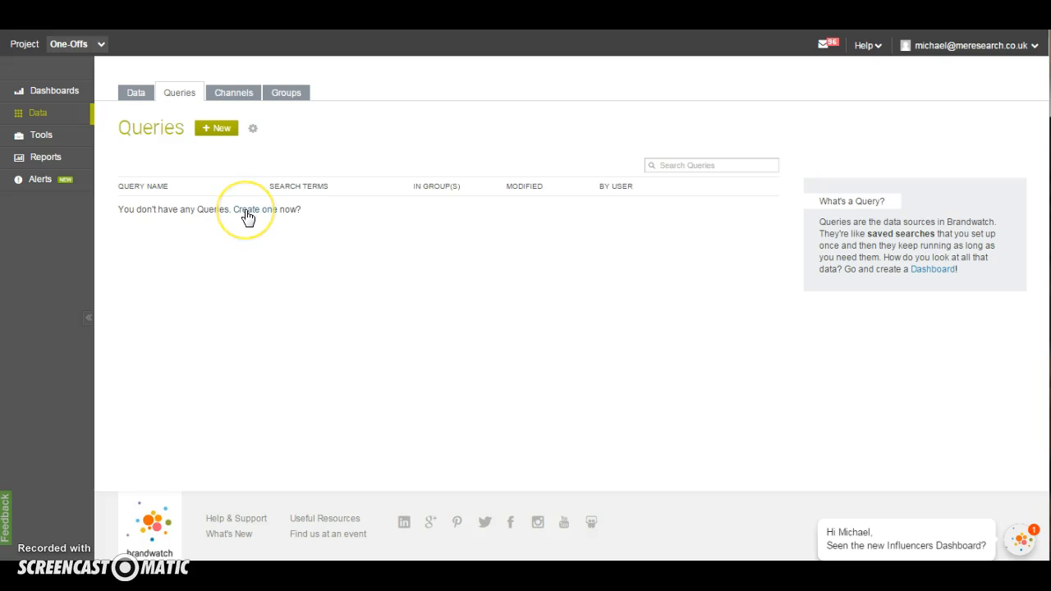
click(246, 212)
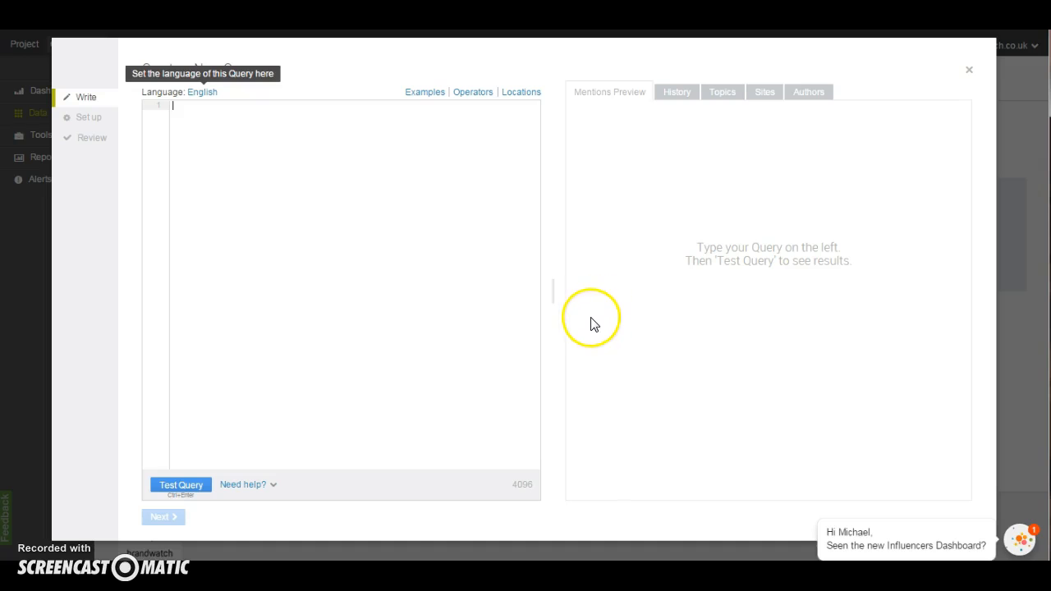
Paste the mobile payments Boolean query, with country:uk and NOT site:twitter.com, test it and look through the previewed mentions.
right_click(249, 172)
click(297, 262)
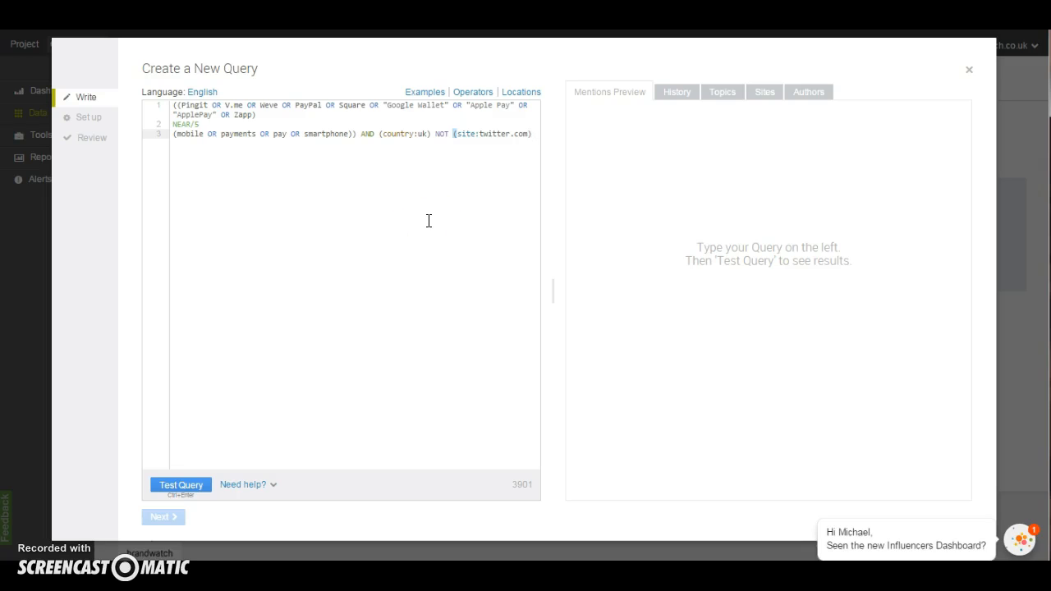
click(469, 192)
click(187, 486)
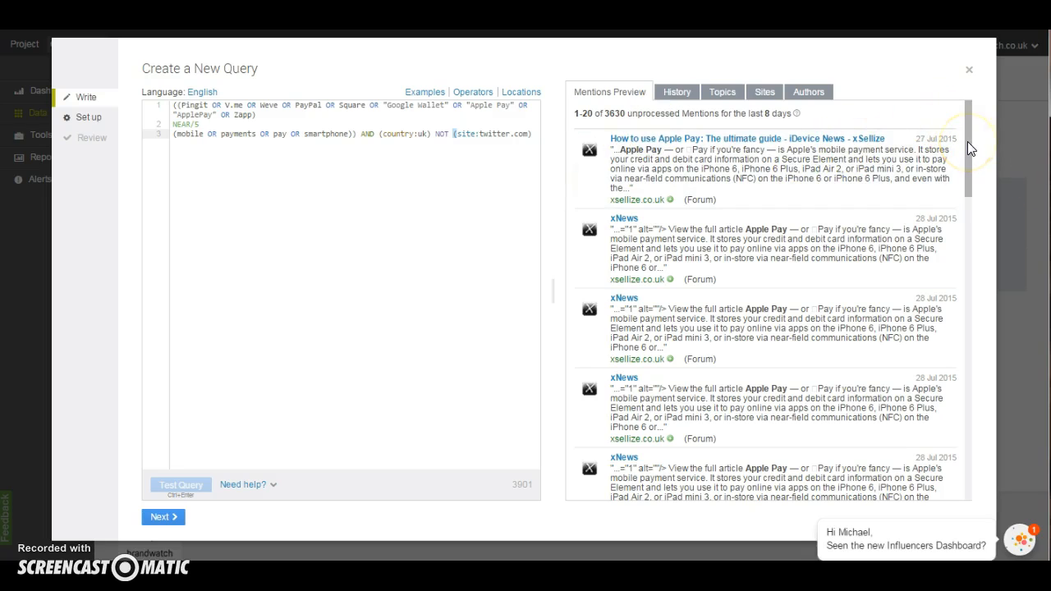
drag(968, 141, 974, 297)
drag(974, 305, 974, 307)
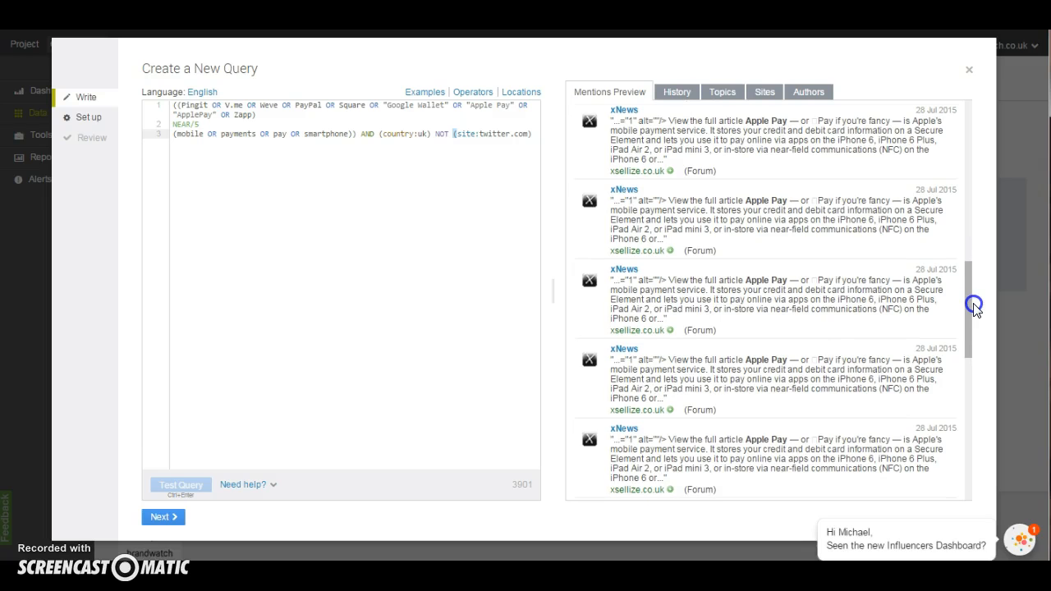
drag(974, 306, 969, 307)
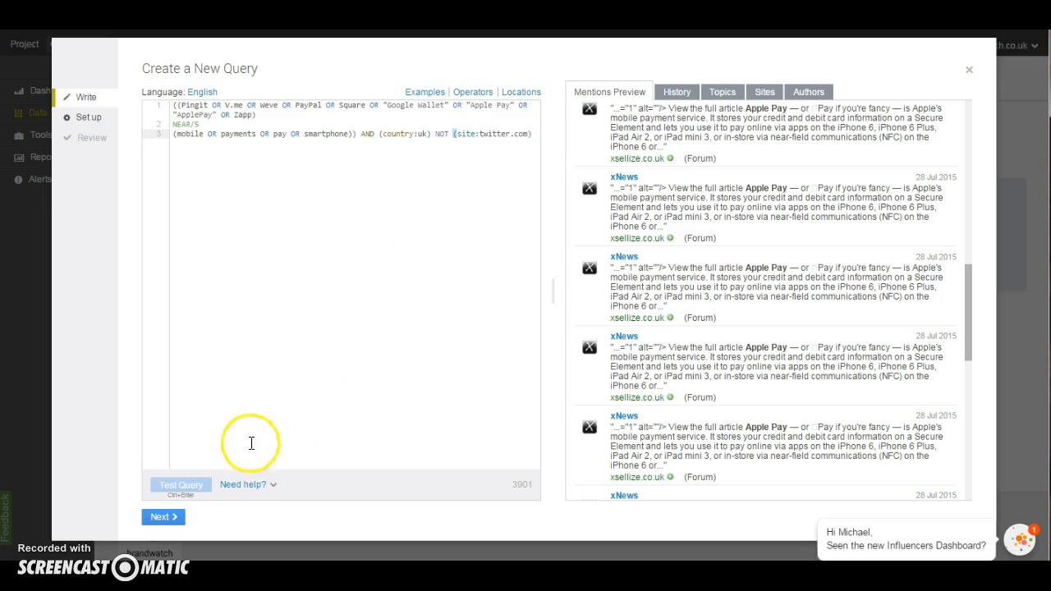
Proceed to the query's set-up stage and name the query MobilePayments.
click(161, 517)
click(177, 108)
text(MobilePayments)
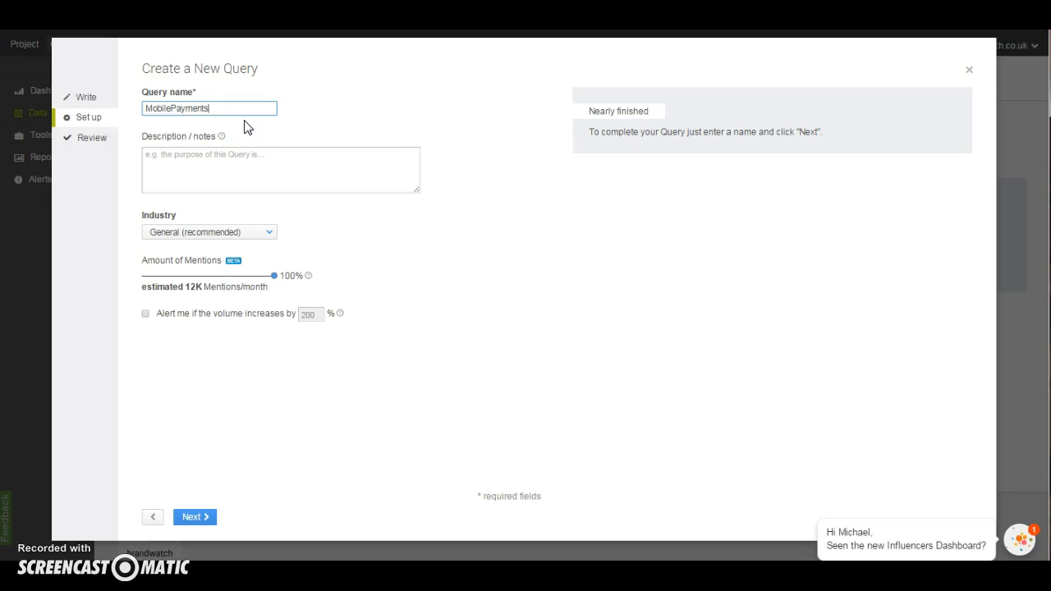
click(204, 155)
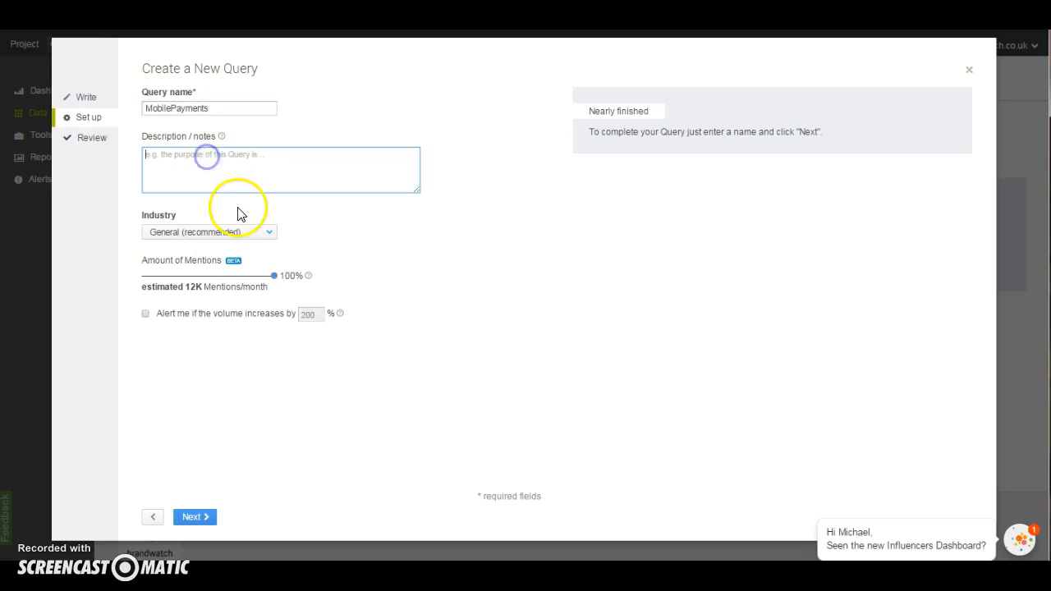
Set the query's industry to Banking, leaving the description empty, and save the query.
click(236, 236)
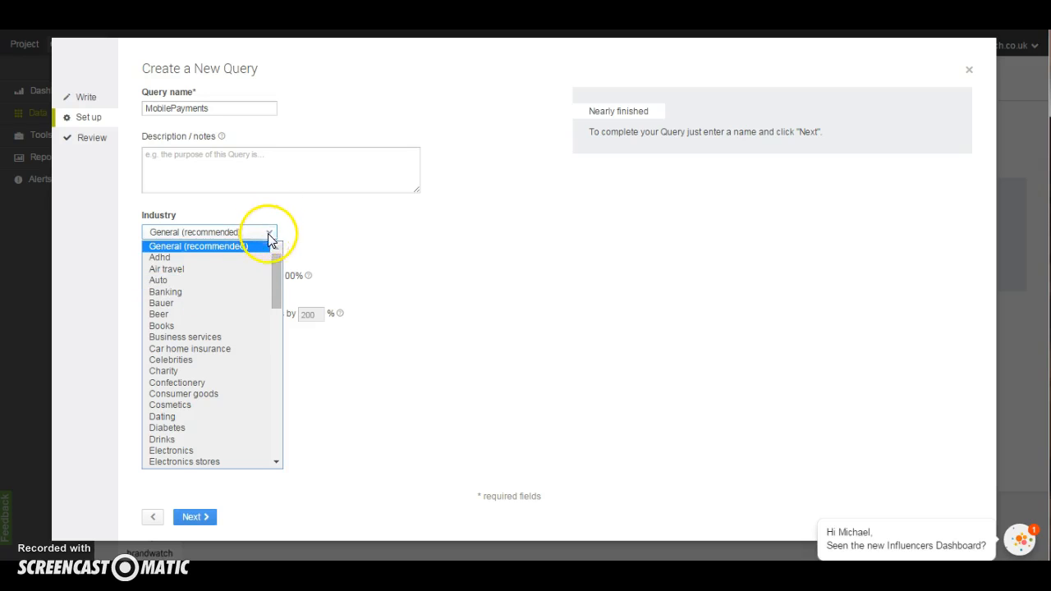
click(230, 292)
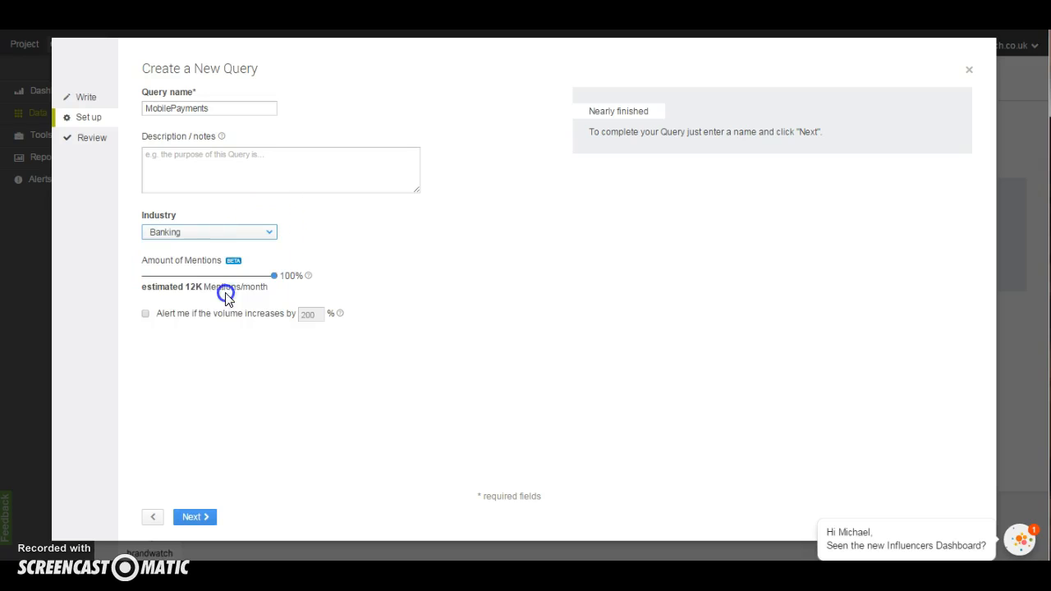
click(271, 235)
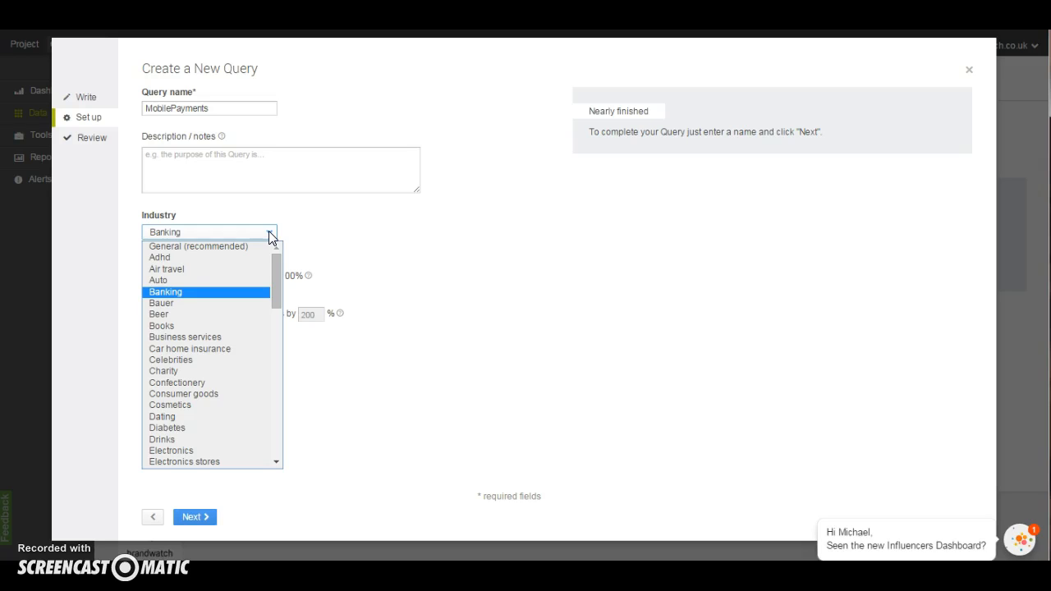
click(164, 294)
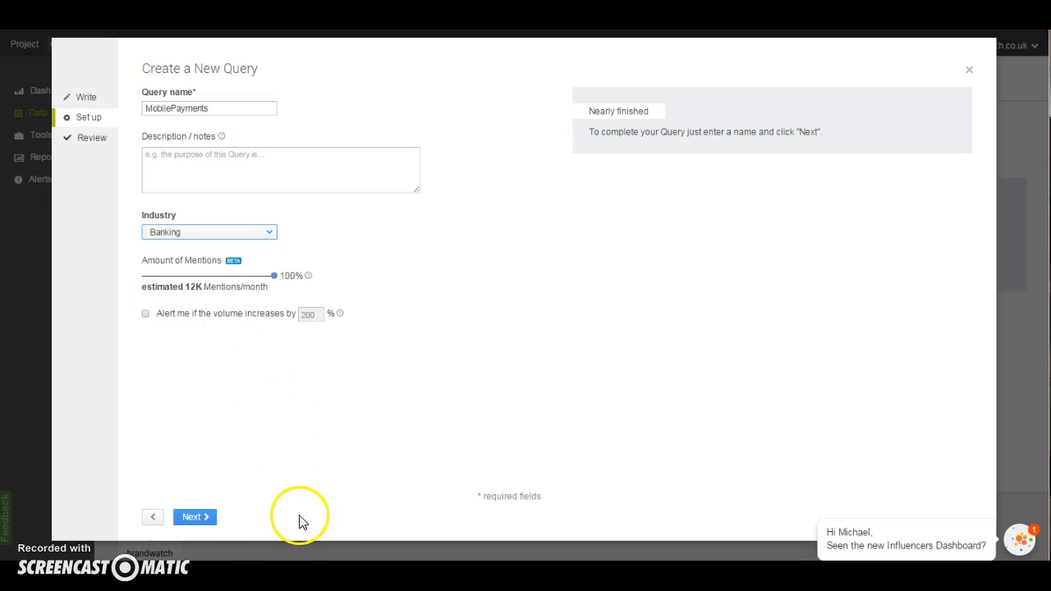
click(194, 518)
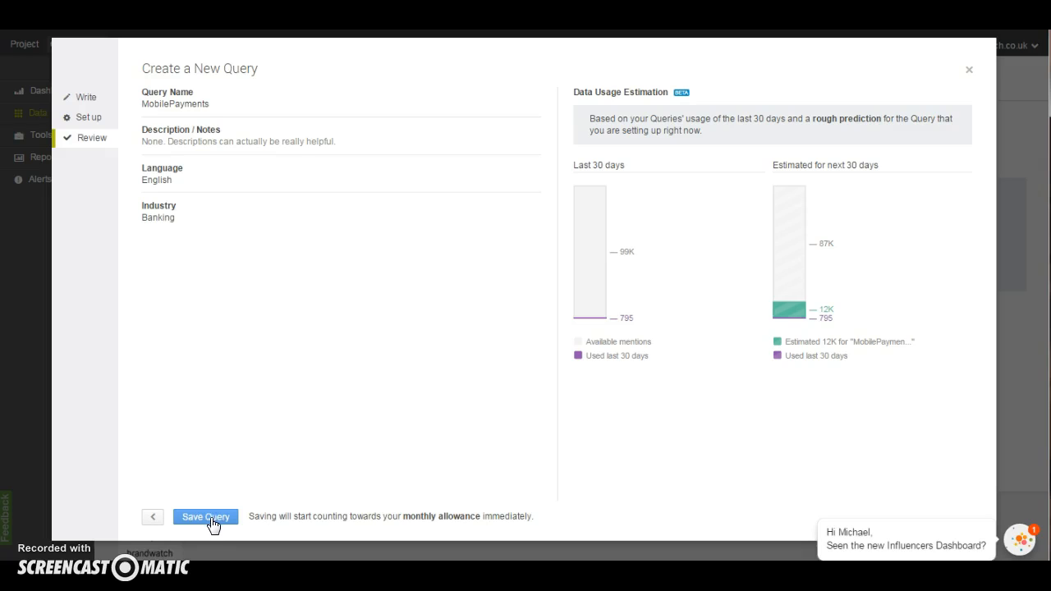
click(211, 520)
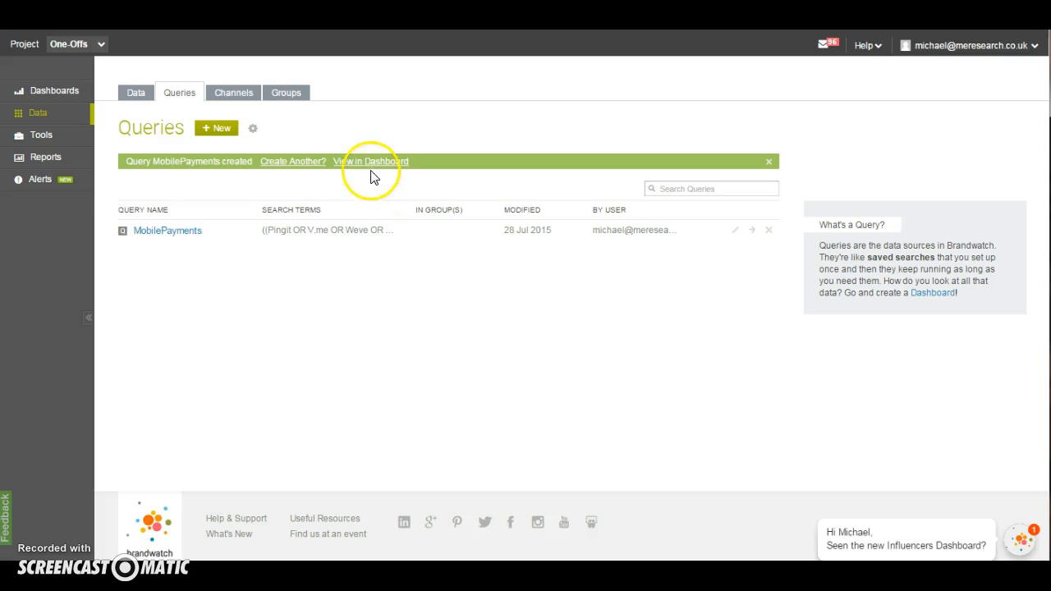
View the MobilePayments query in a dashboard and refresh its data to look over the Summary charts.
click(348, 164)
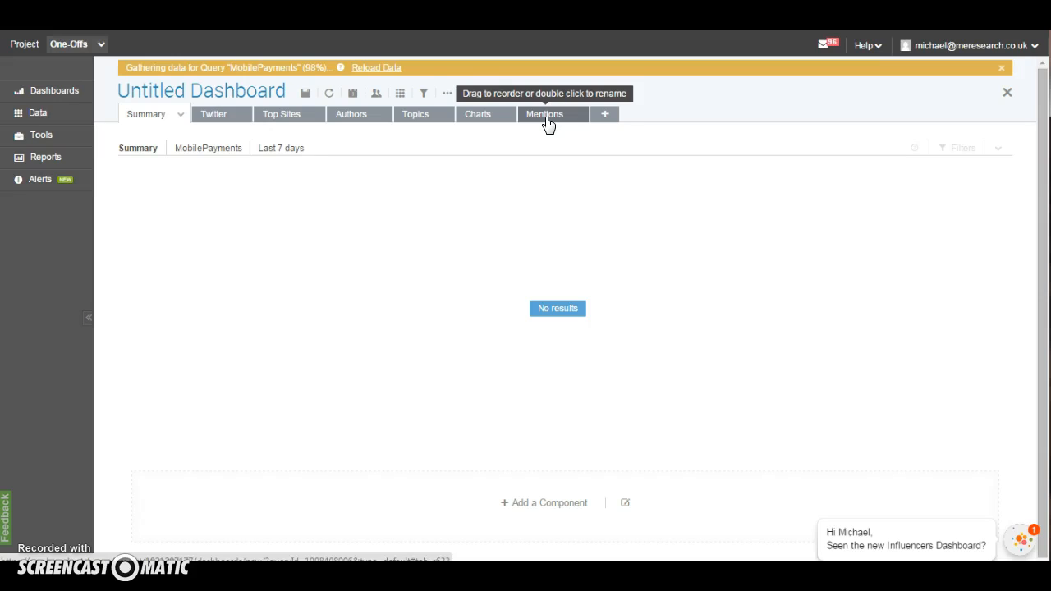
click(473, 119)
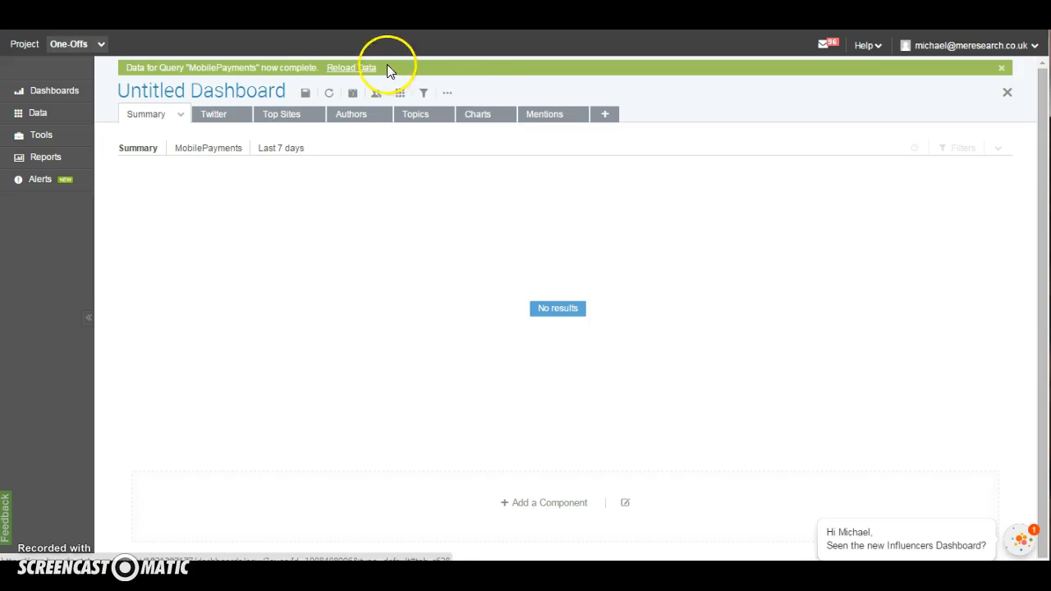
click(327, 95)
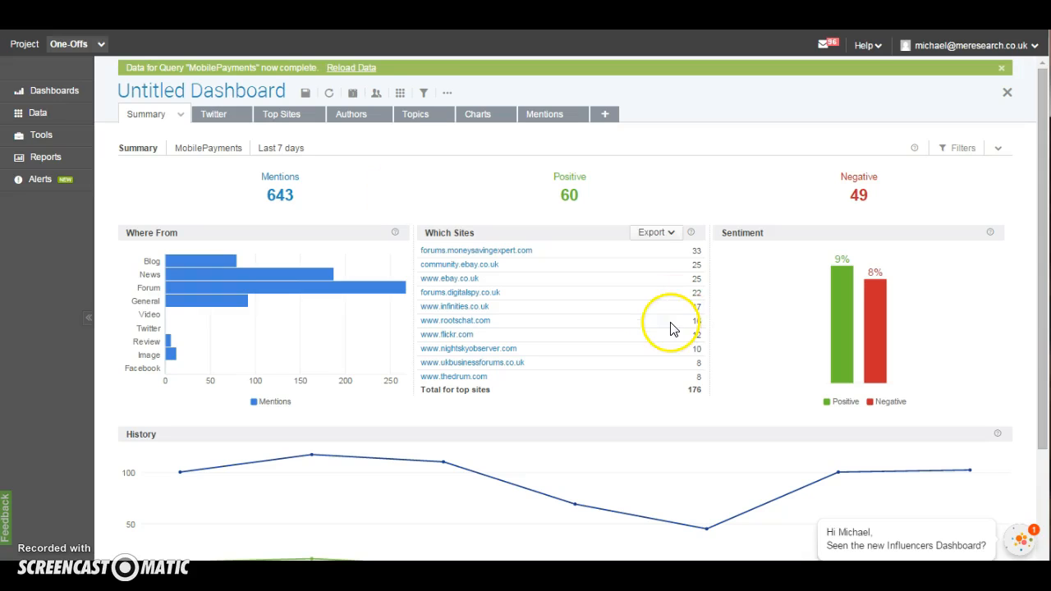
drag(1043, 237, 1046, 306)
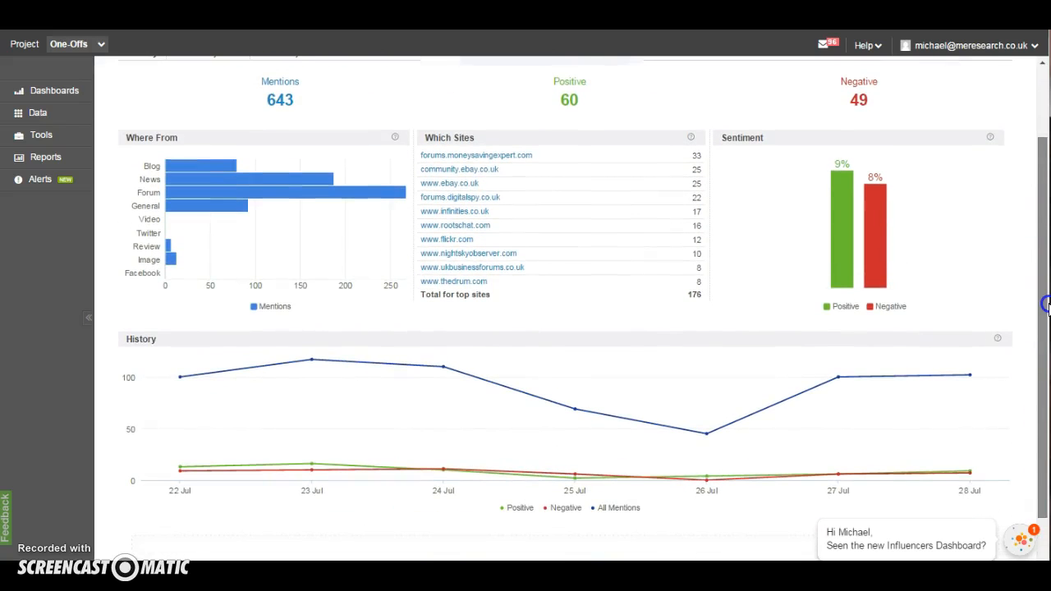
drag(1046, 306, 1041, 164)
Filter the Summary data to the fixed date range Jul 01, 2015 - Jul 28, 2015 and apply it.
click(957, 151)
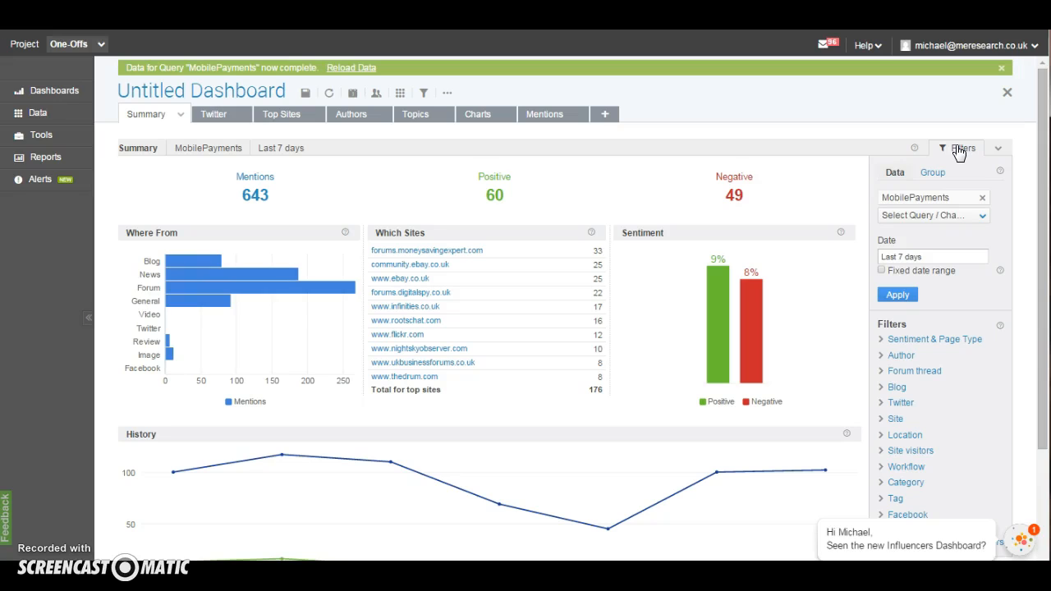
click(918, 257)
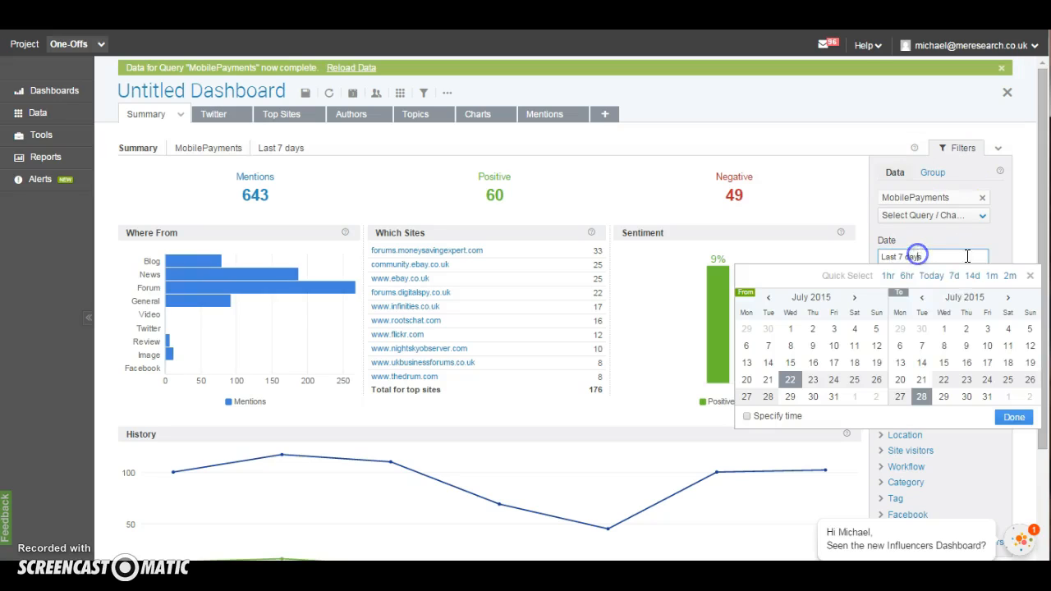
click(769, 300)
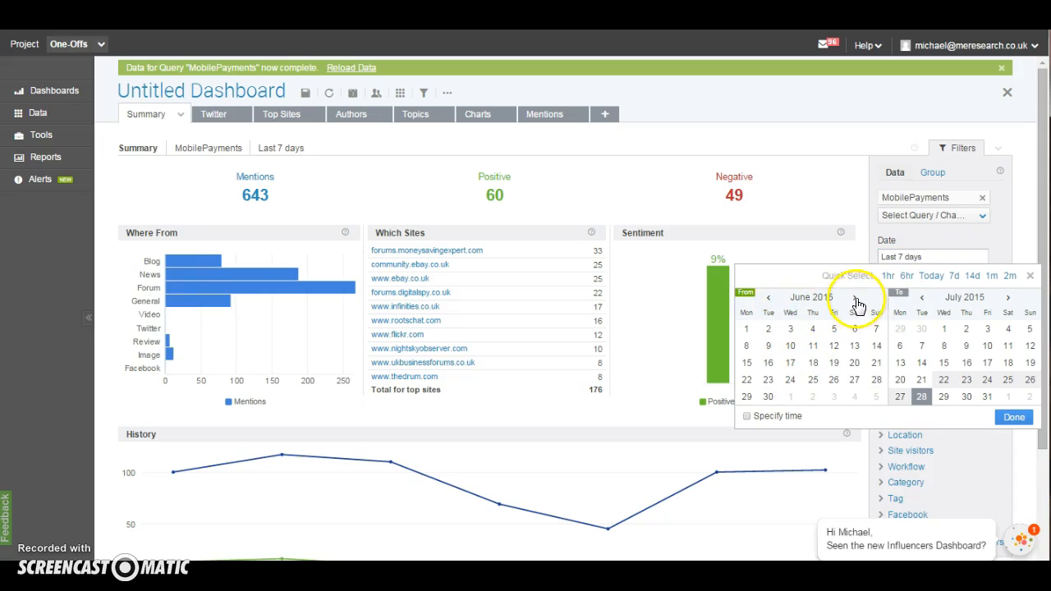
click(854, 297)
click(790, 328)
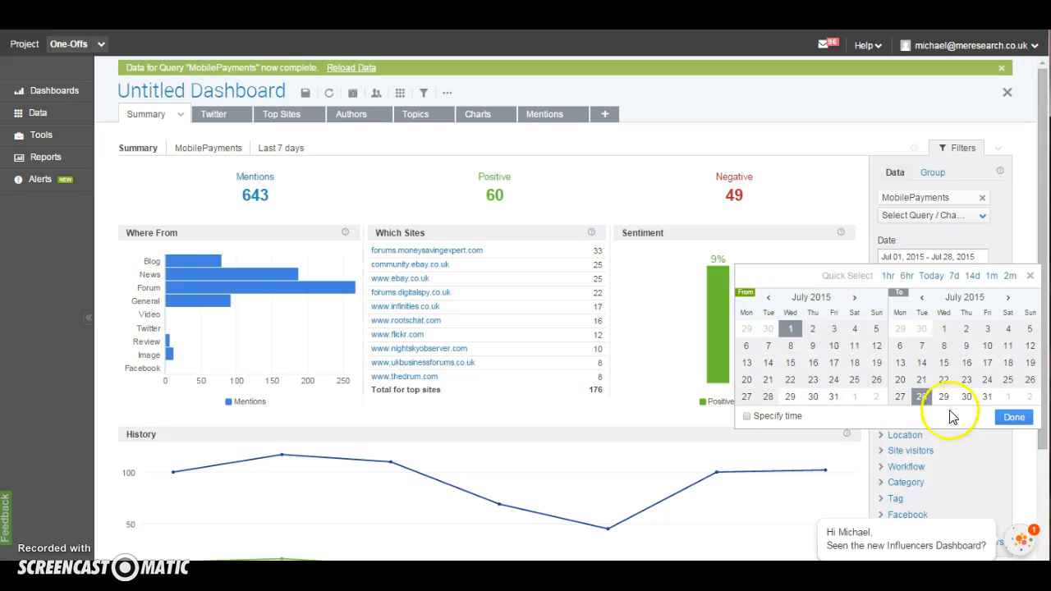
click(1014, 418)
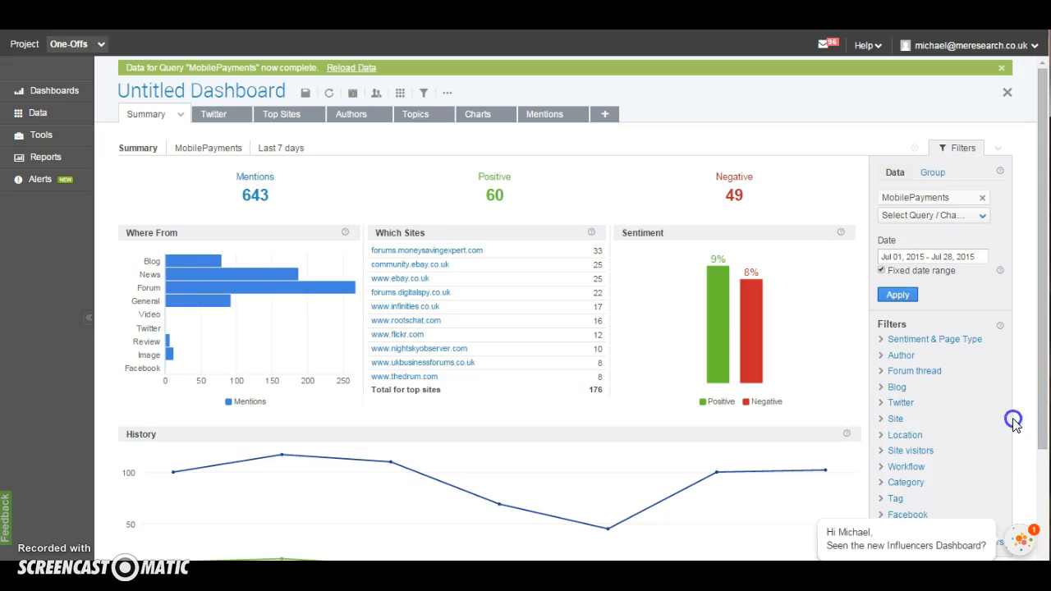
click(897, 294)
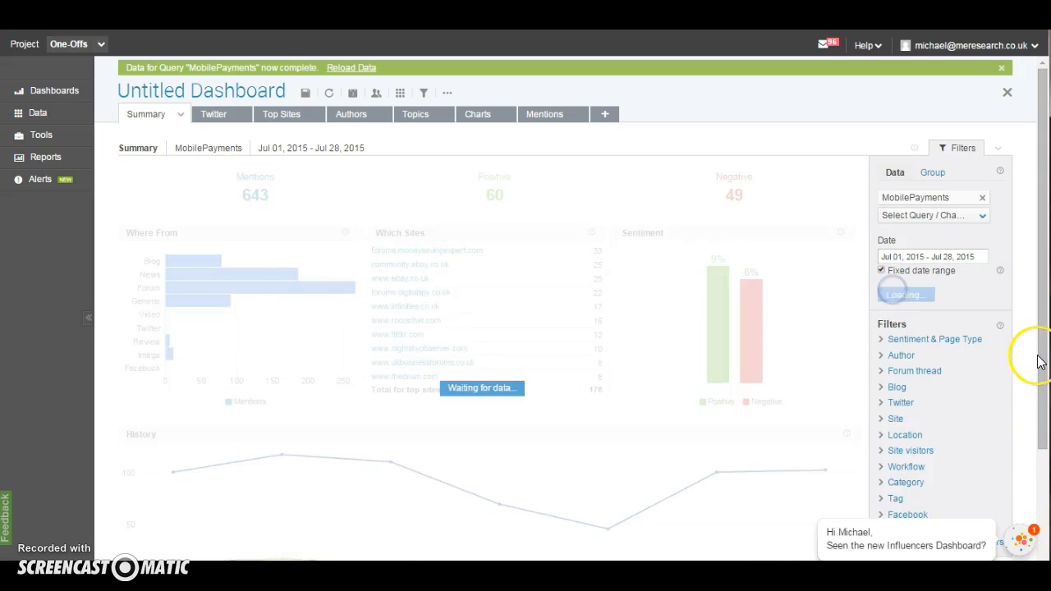
Examine the Sentiment and History charts, and review the mentions behind the 14 July peak.
drag(1040, 218, 1043, 279)
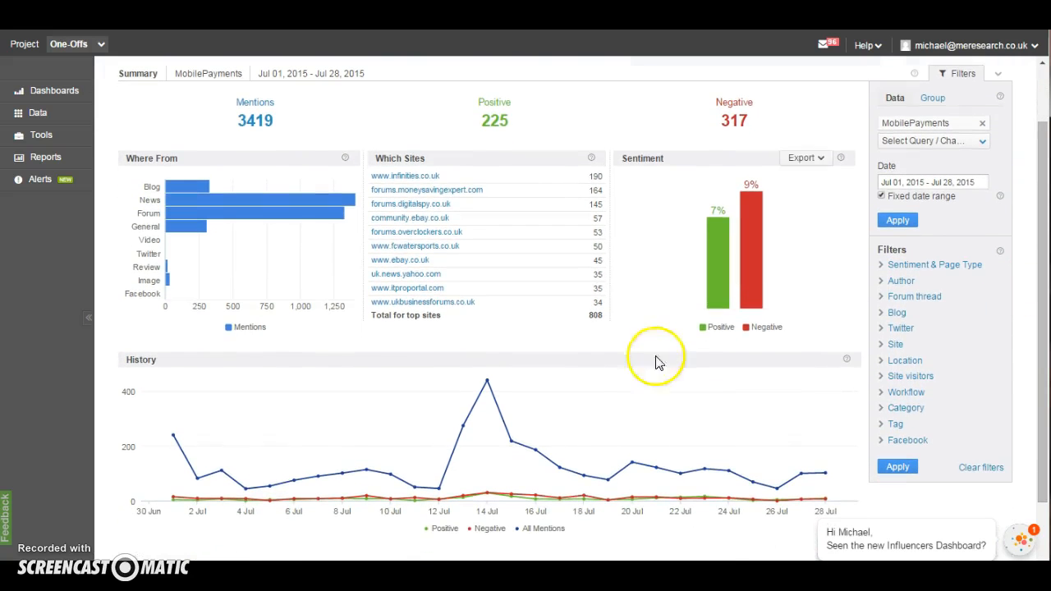
mouse_move(492, 444)
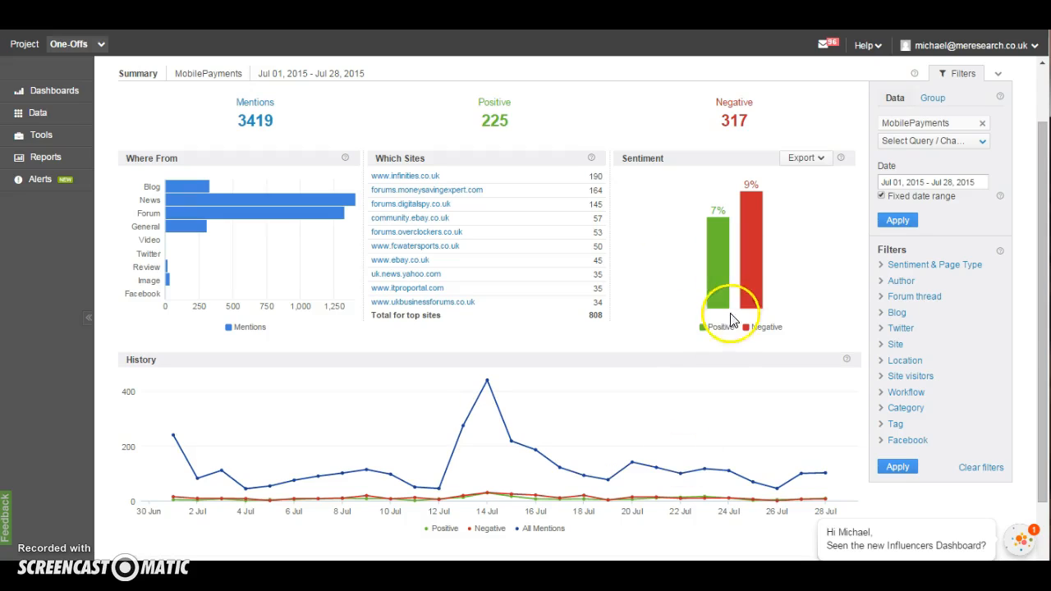
mouse_move(755, 304)
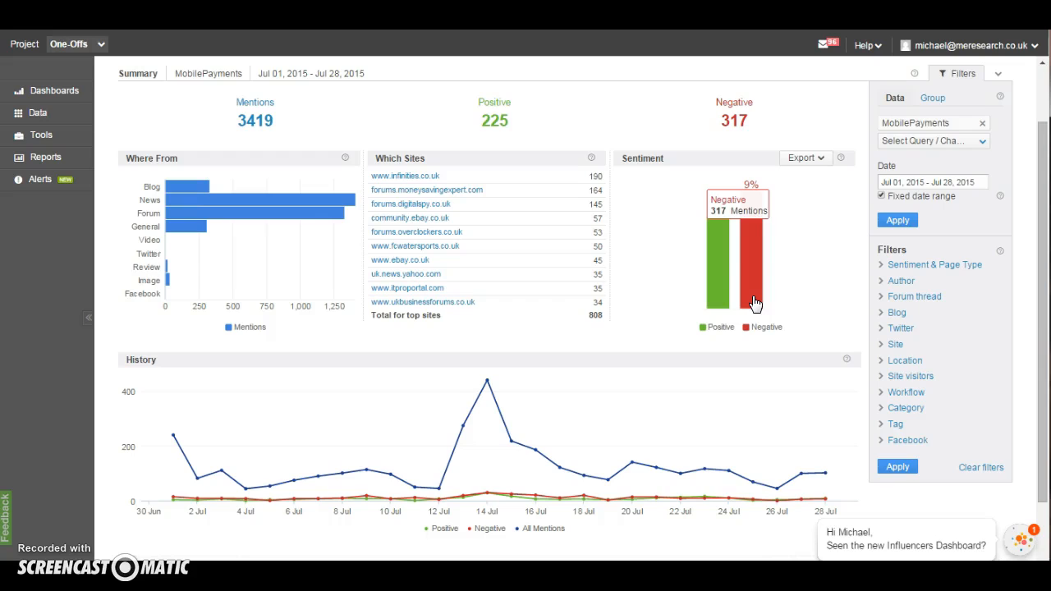
scroll(681, 289, up, 1)
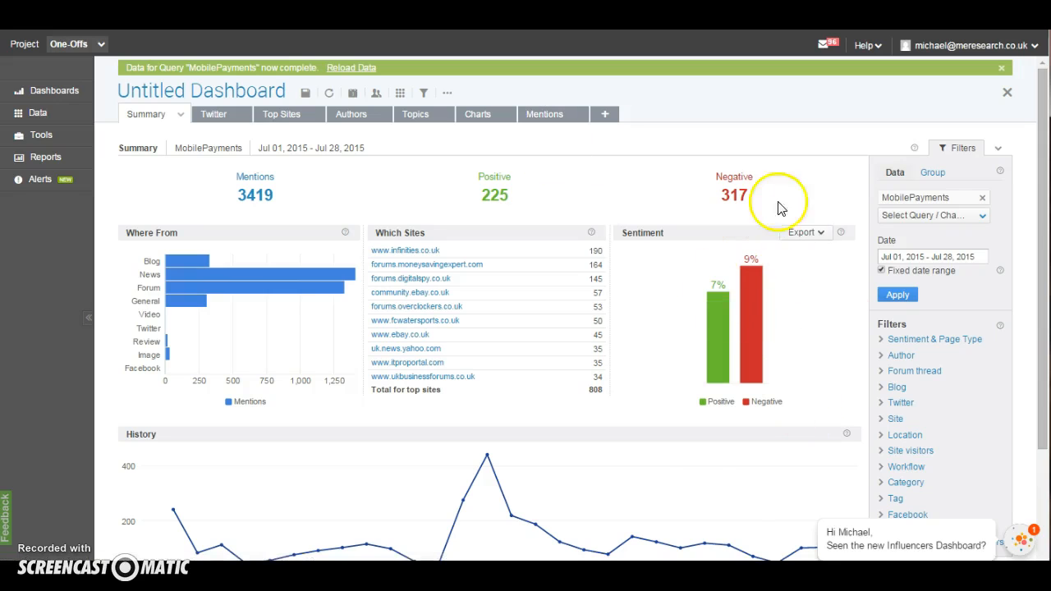
scroll(631, 448, down, 2)
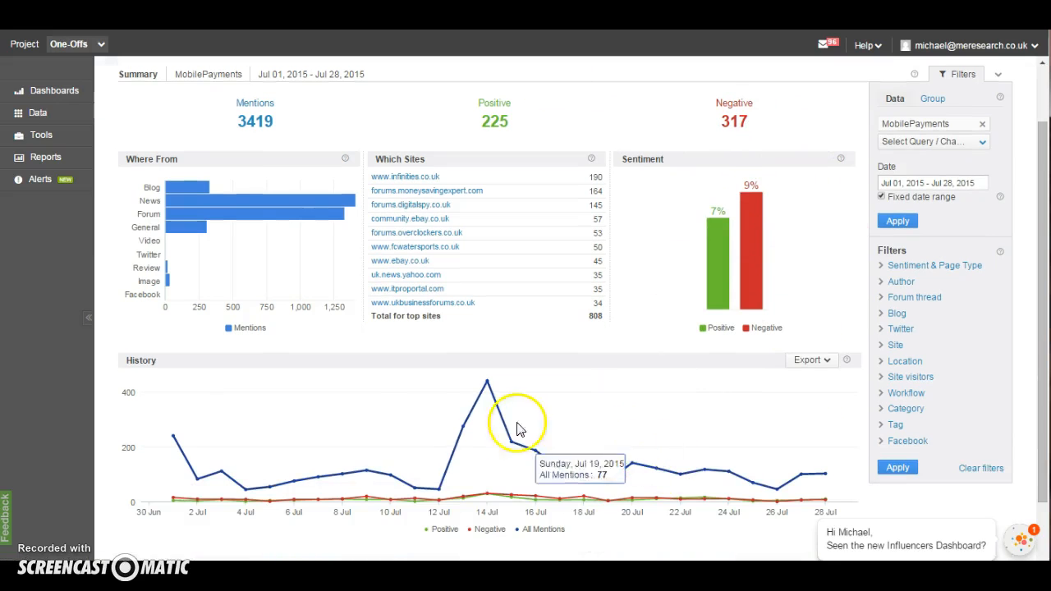
click(489, 388)
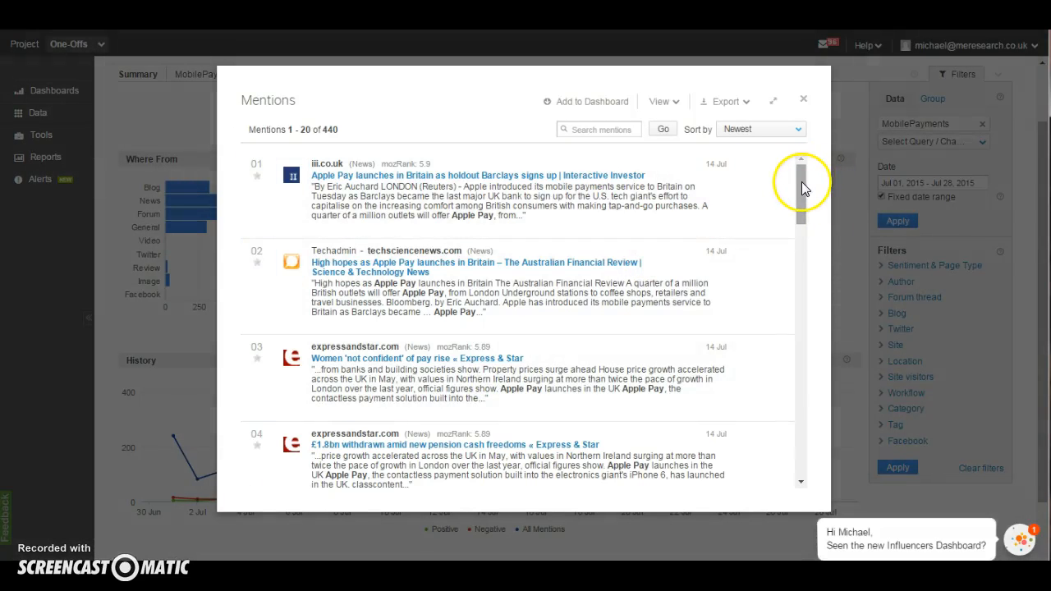
mouse_move(799, 182)
mouse_down()
mouse_move(799, 215)
mouse_move(799, 179)
mouse_up()
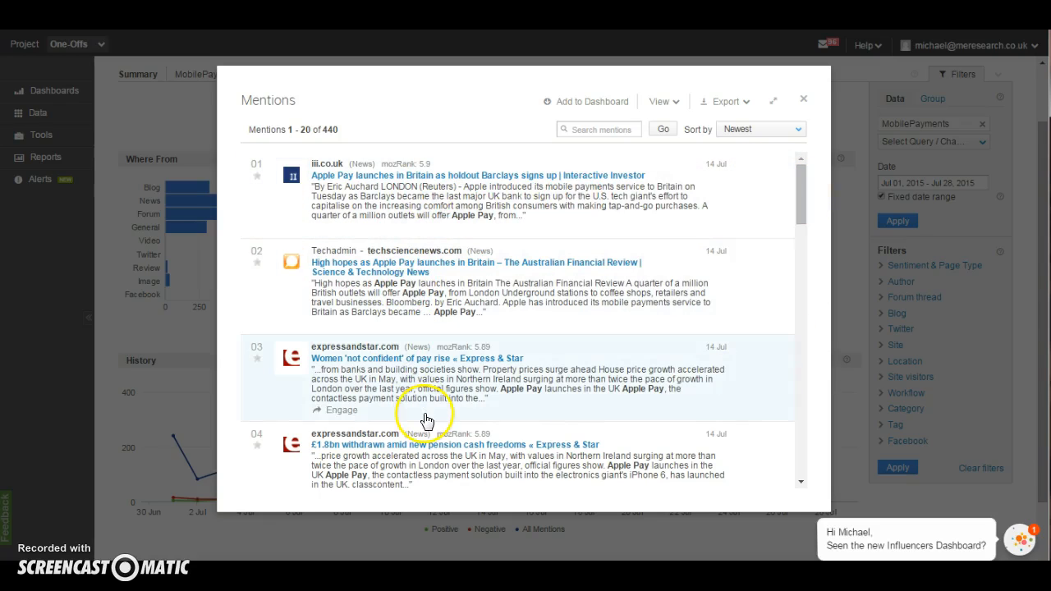
click(804, 101)
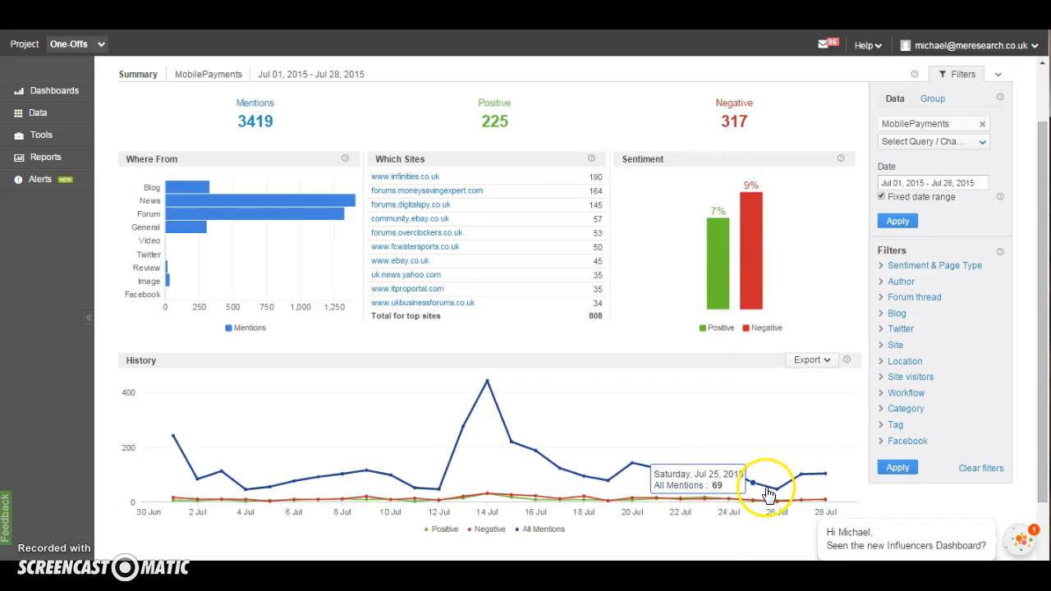
Open the dashboard's Charts section and inspect the filter settings of the Sentiment by Day chart, leaving them unchanged.
scroll(460, 246, up, 1)
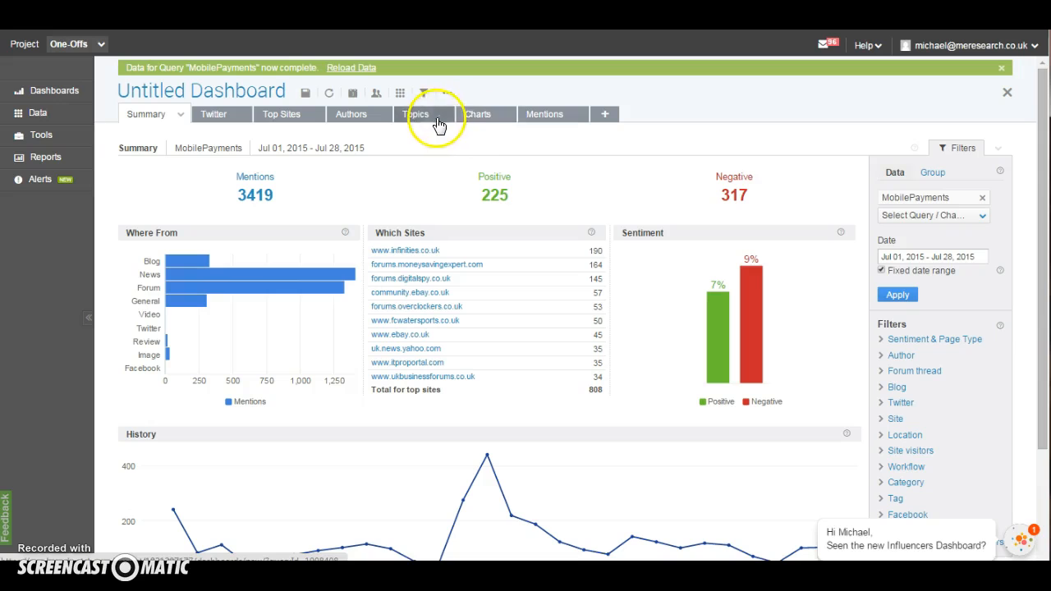
click(476, 115)
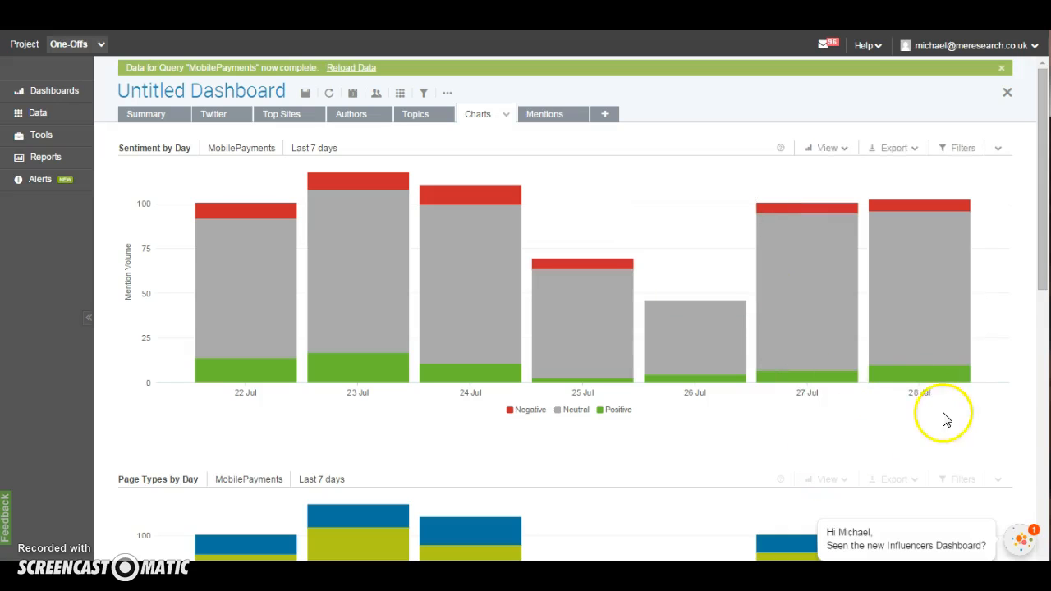
click(959, 150)
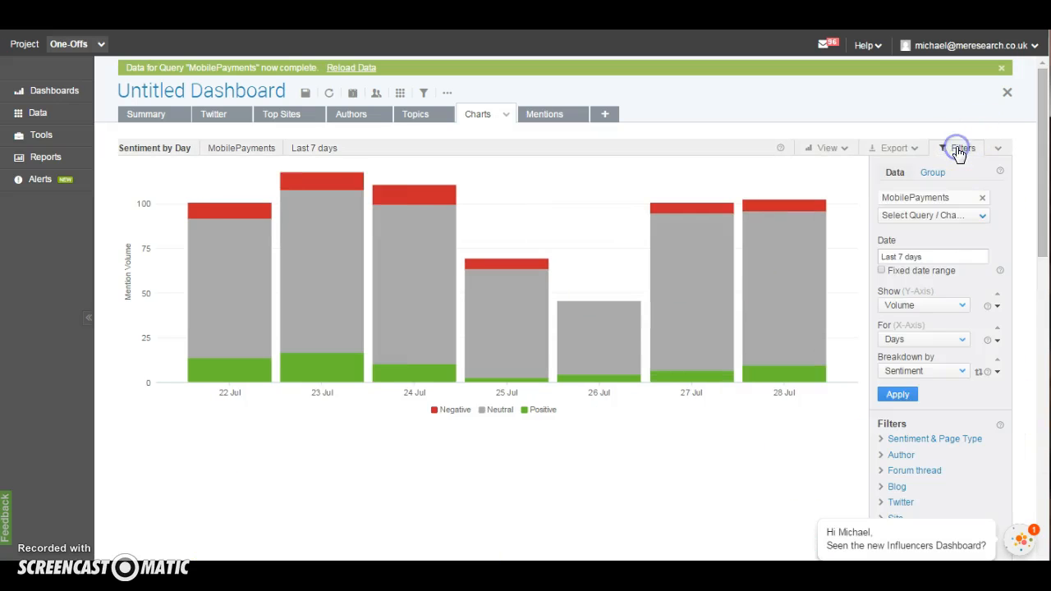
click(959, 151)
click(961, 152)
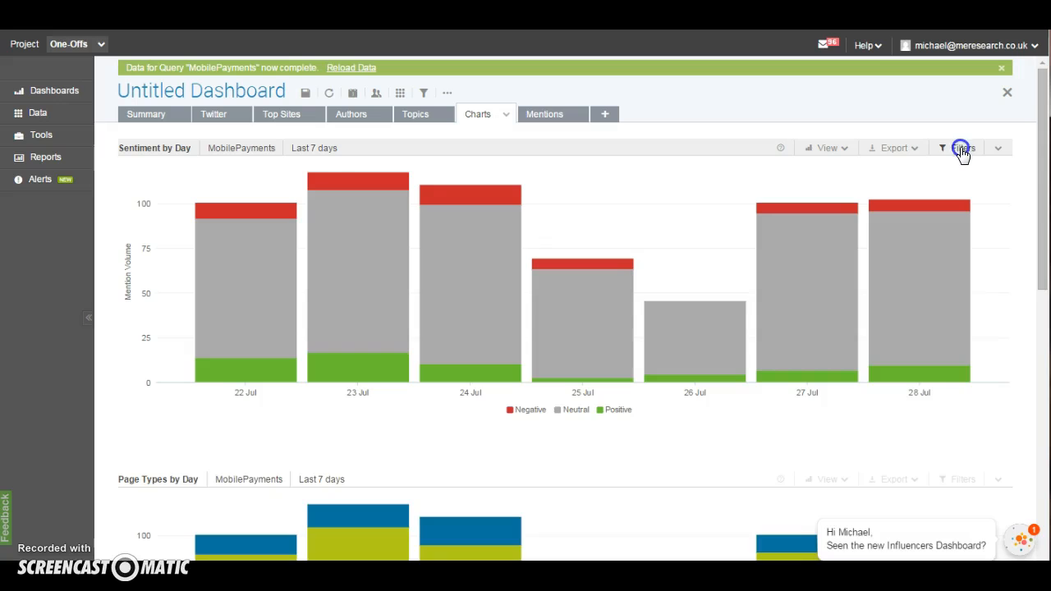
click(962, 153)
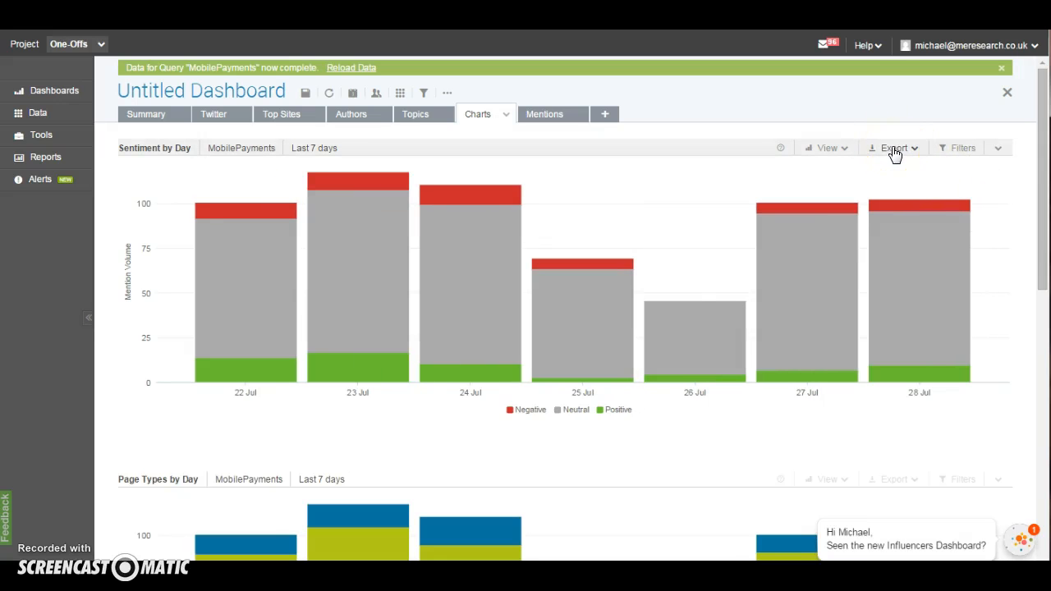
Try Sentiment by Day as pie charts and as a horizontal bar chart (%), then restore the stacked bar chart.
click(830, 152)
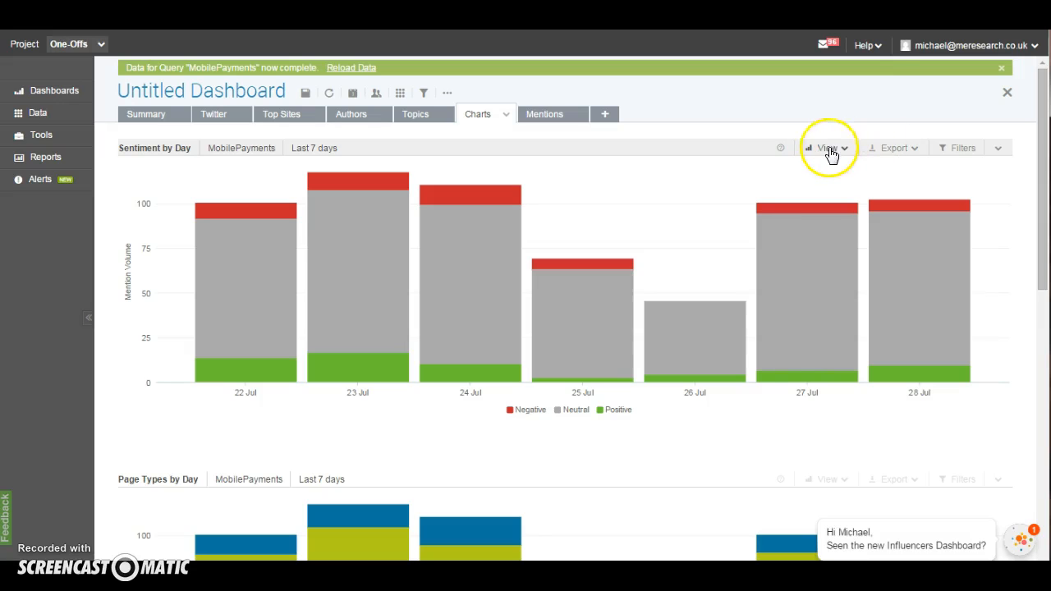
click(830, 152)
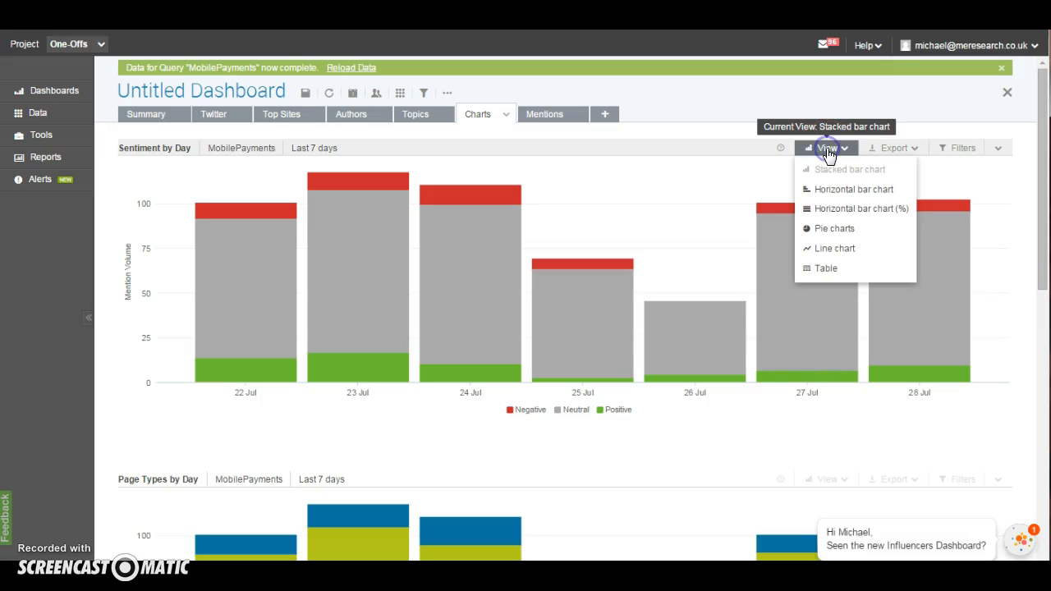
click(832, 230)
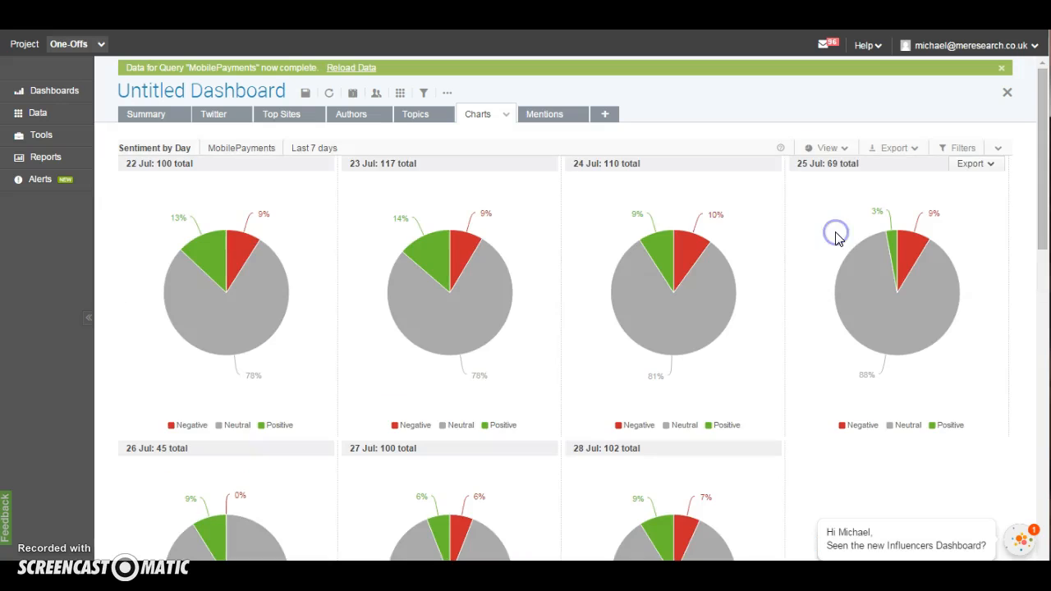
click(826, 149)
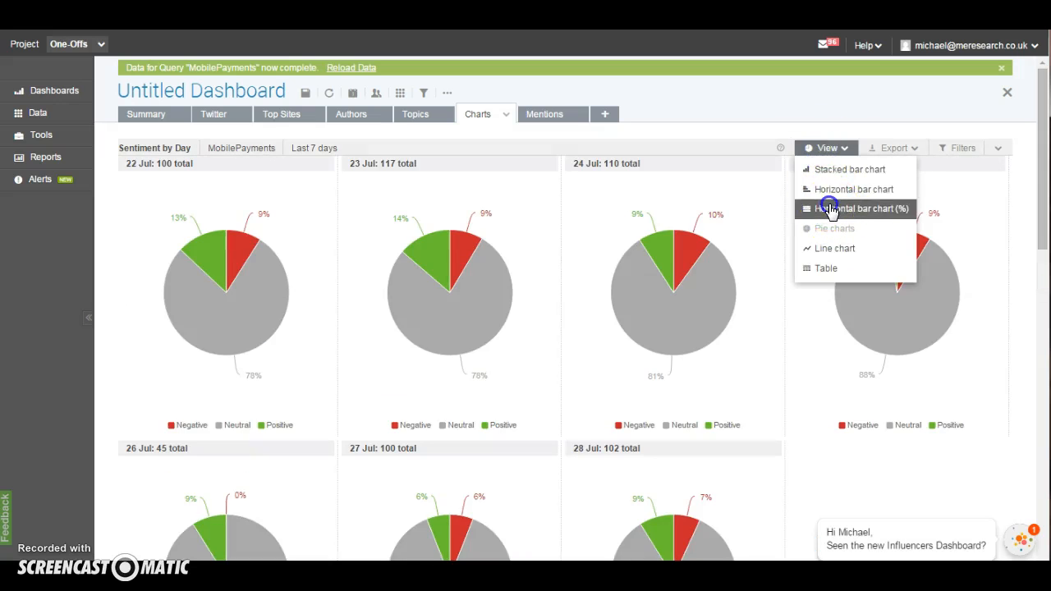
click(828, 209)
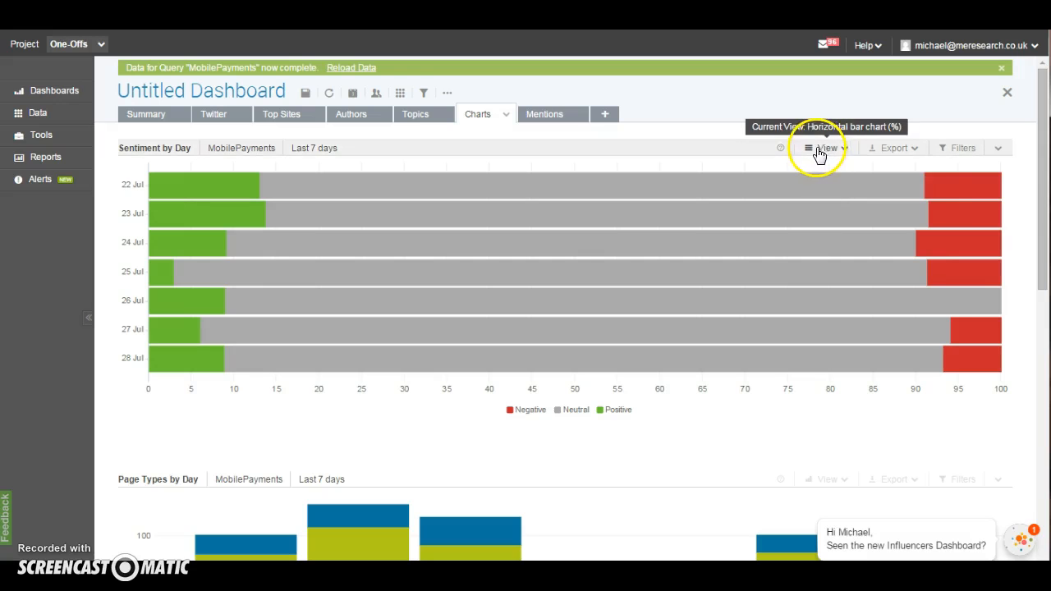
click(823, 150)
click(833, 176)
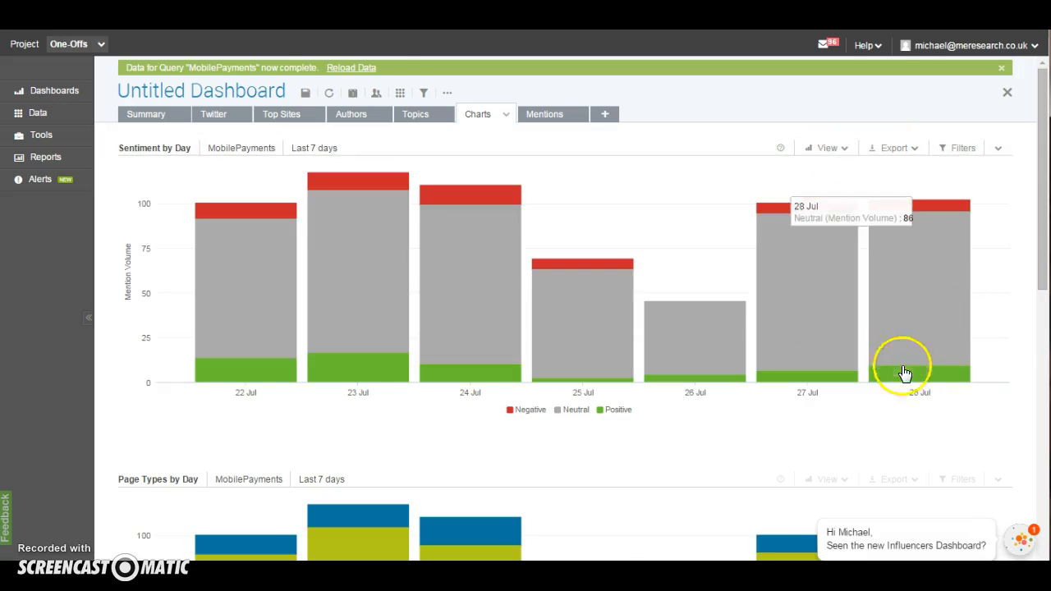
Look over the Page Types by Day and Sentiment by Page Type charts, then return to Sentiment by Day.
scroll(899, 386, down, 4)
scroll(899, 399, up, 4)
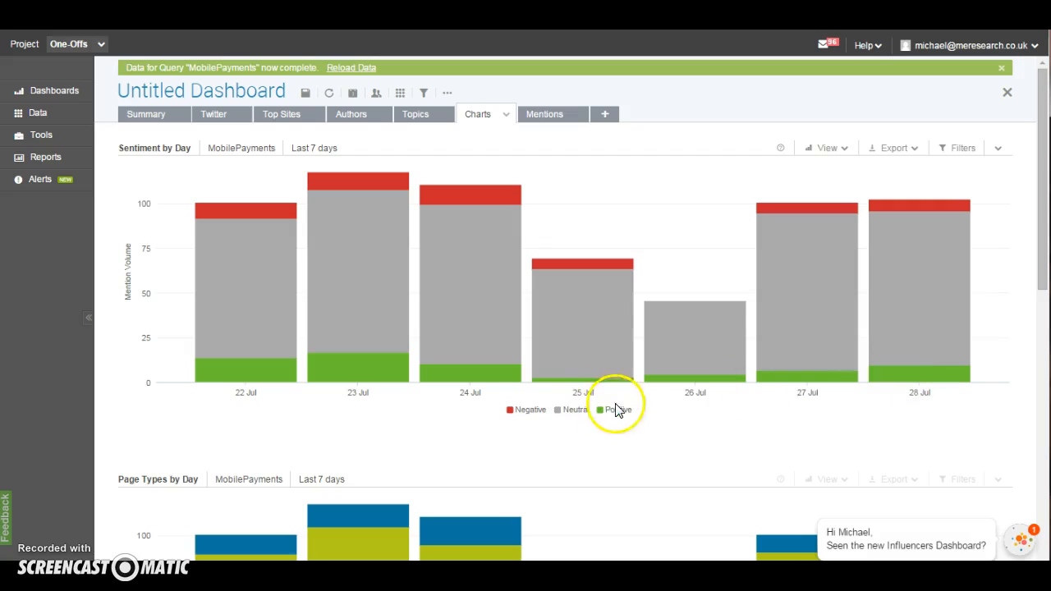
scroll(903, 429, down, 5)
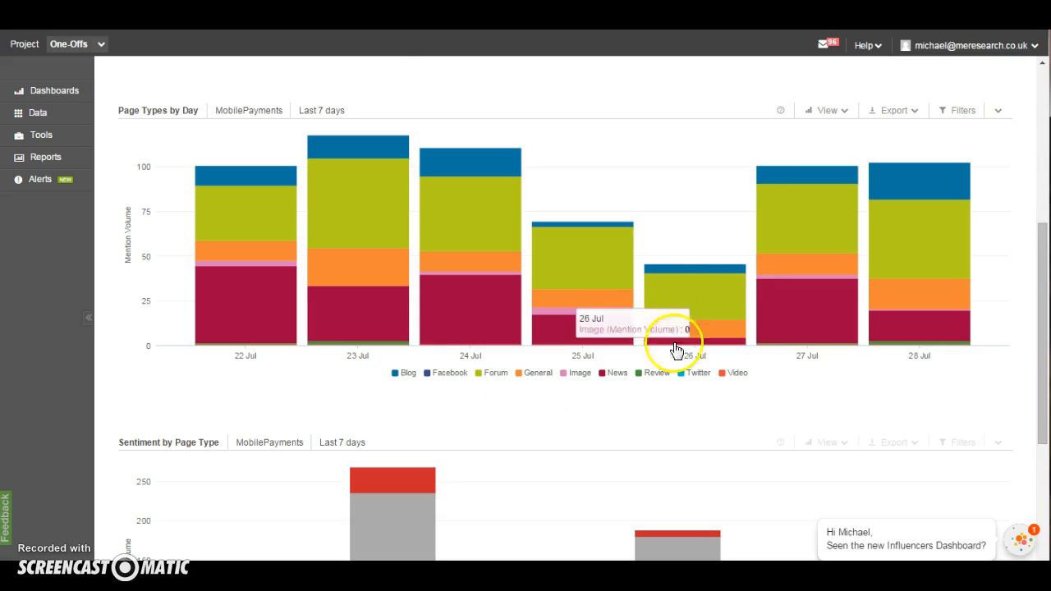
scroll(756, 434, down, 3)
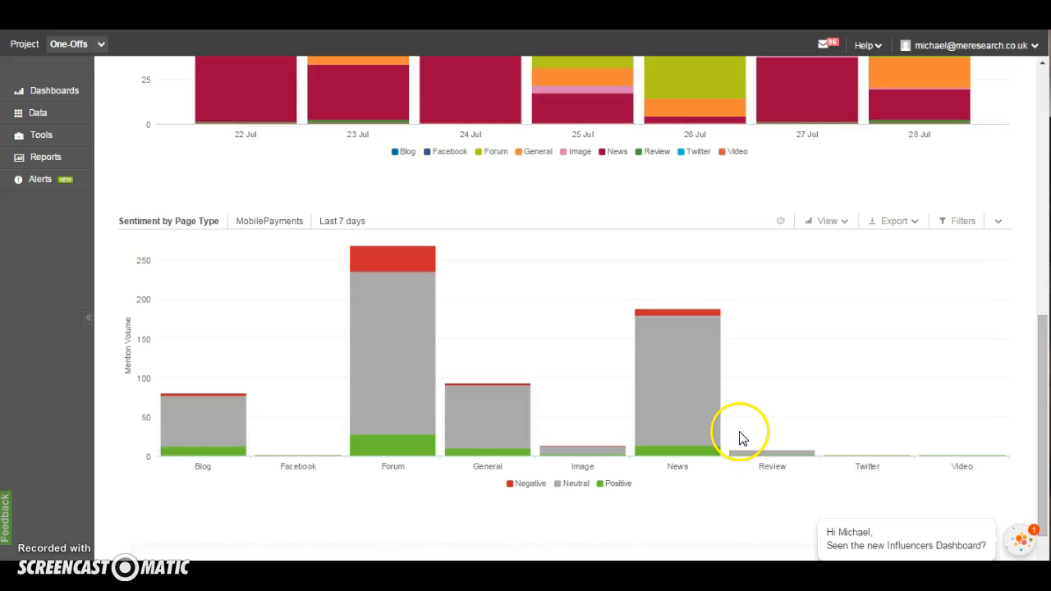
scroll(739, 438, down, 1)
scroll(772, 318, up, 7)
scroll(779, 321, up, 1)
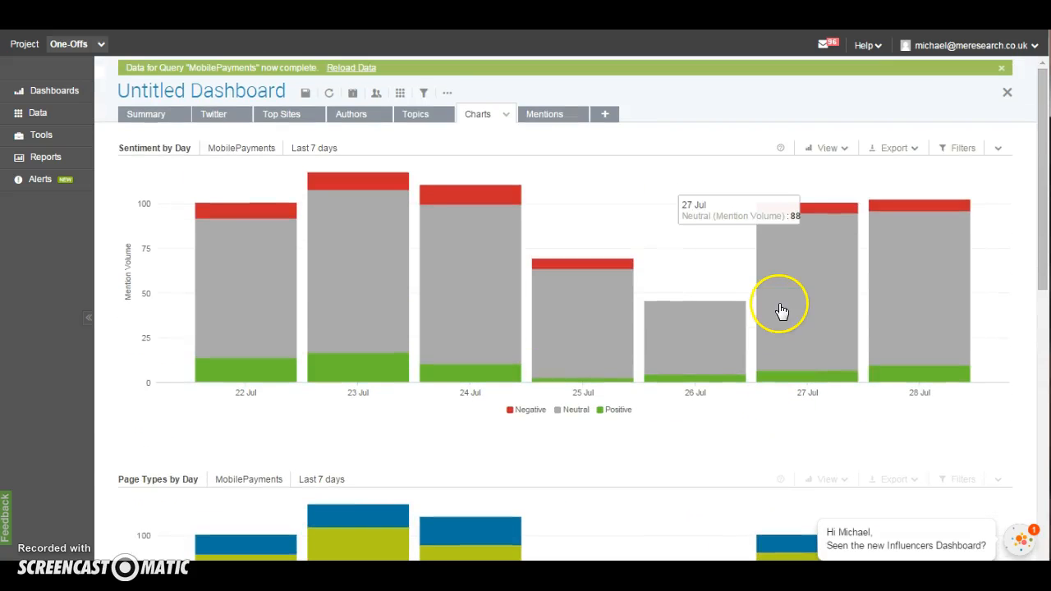
View the Topics word cloud for MobilePayments and show its filter options.
click(417, 115)
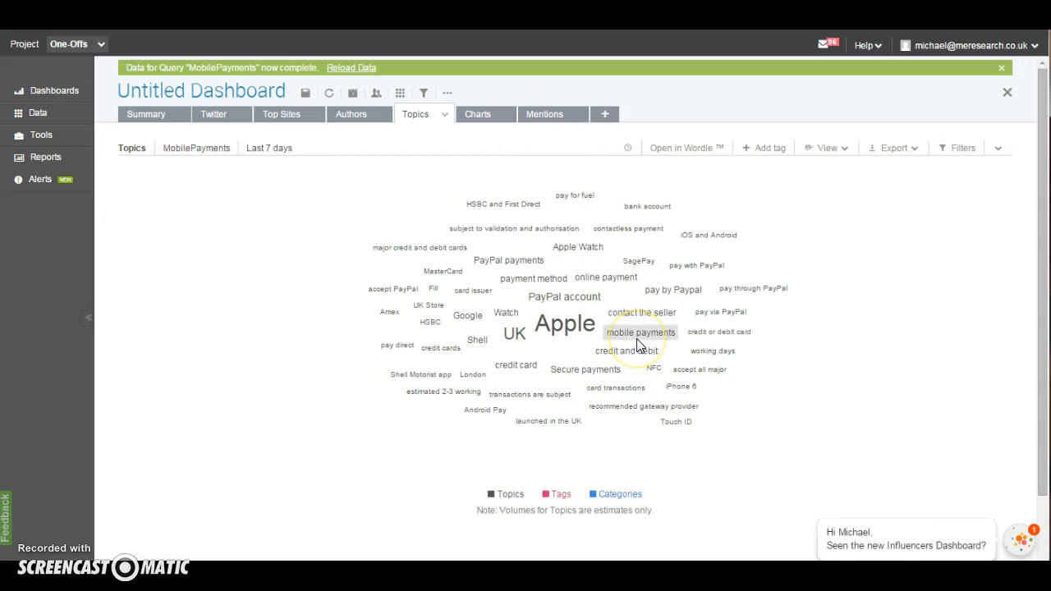
click(960, 146)
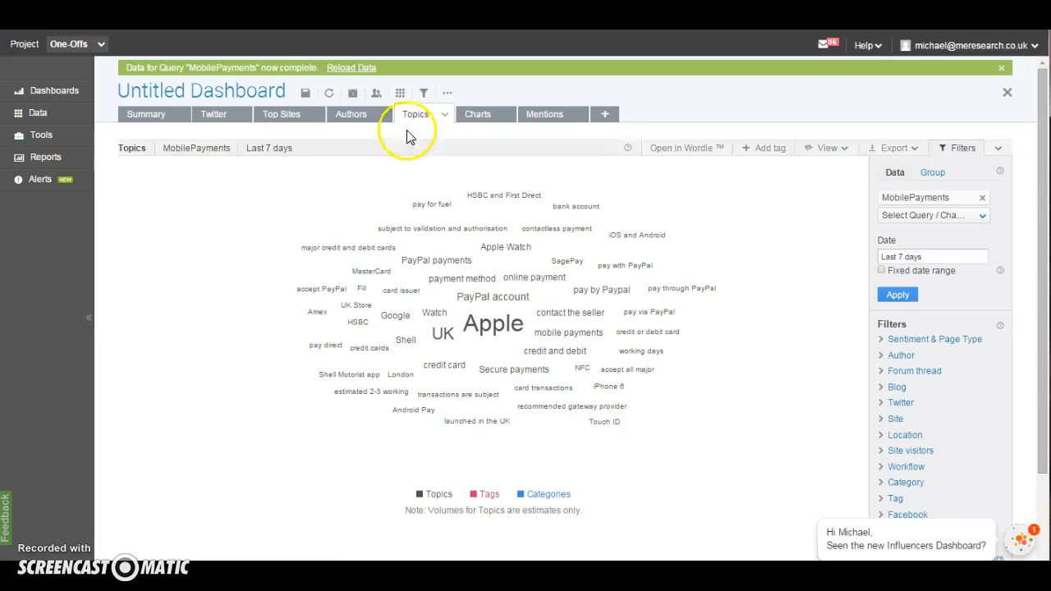
Examine the Authors by Volume chart with its filter options, and the Authors table listing sites, mentions and impact.
click(339, 114)
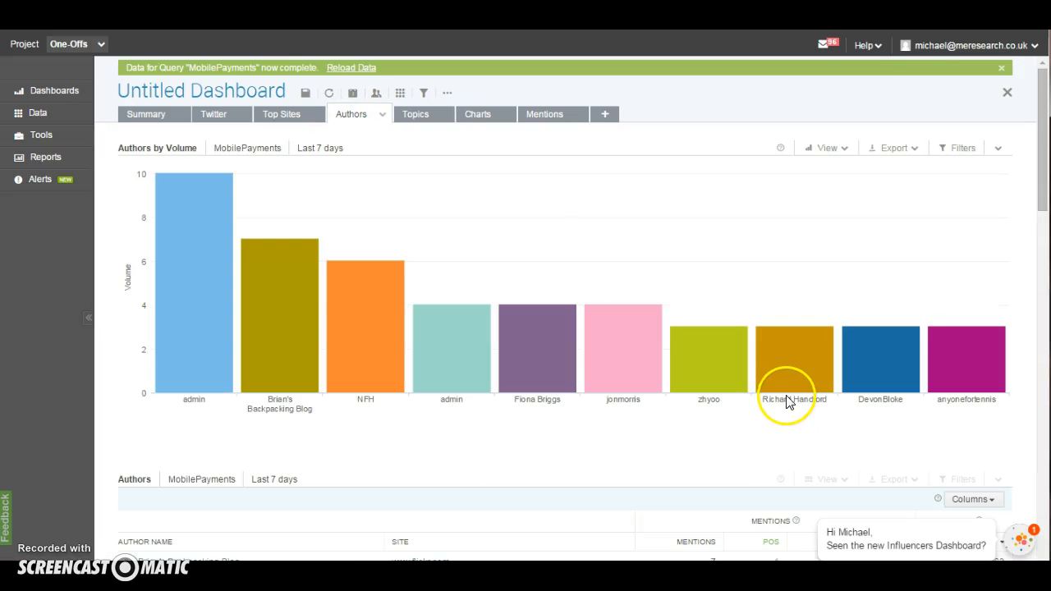
click(961, 149)
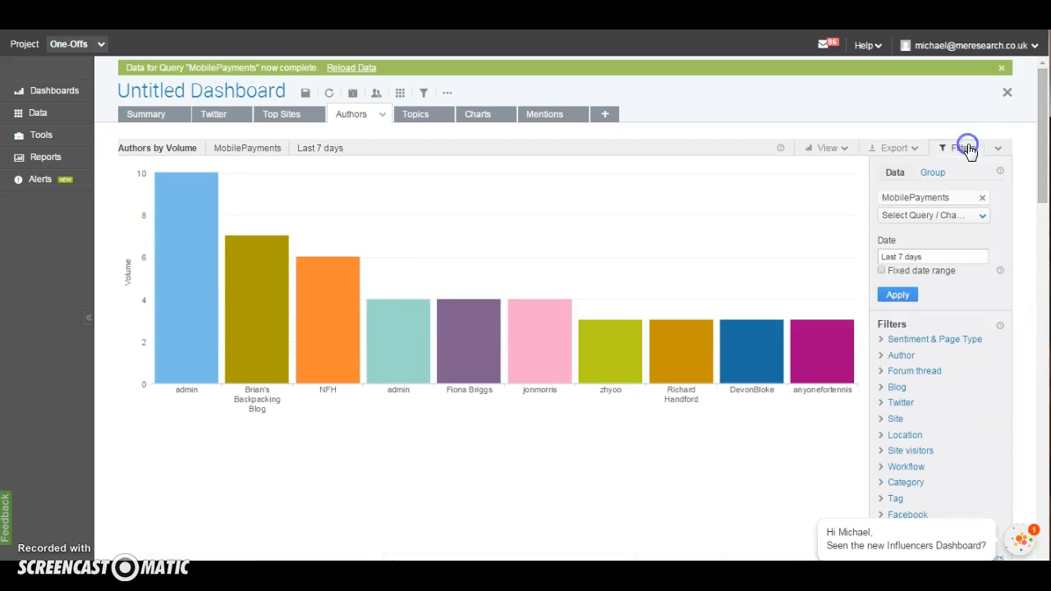
click(961, 150)
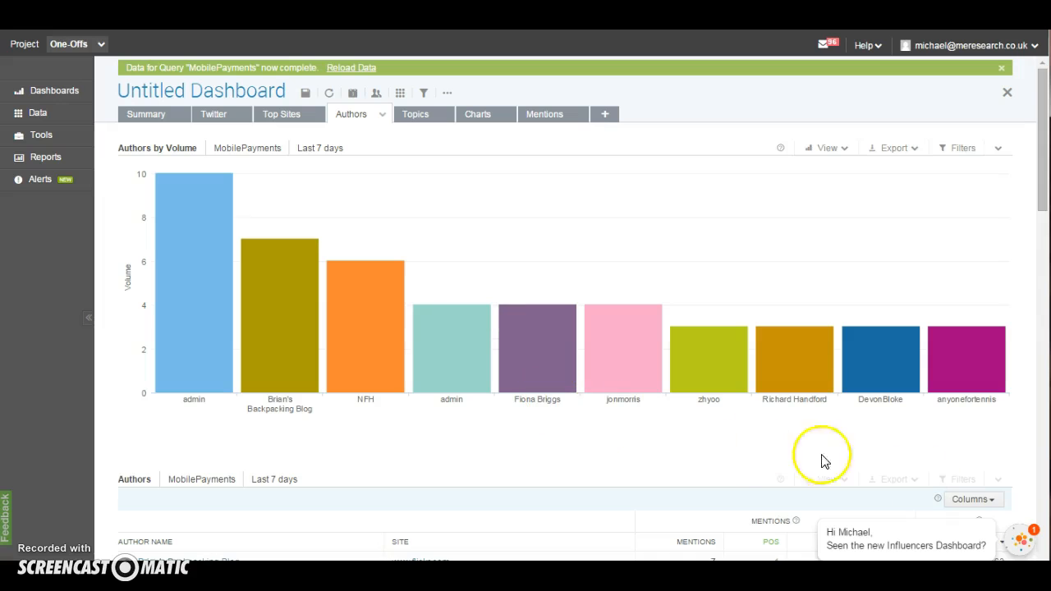
scroll(710, 464, down, 1)
scroll(710, 464, down, 2)
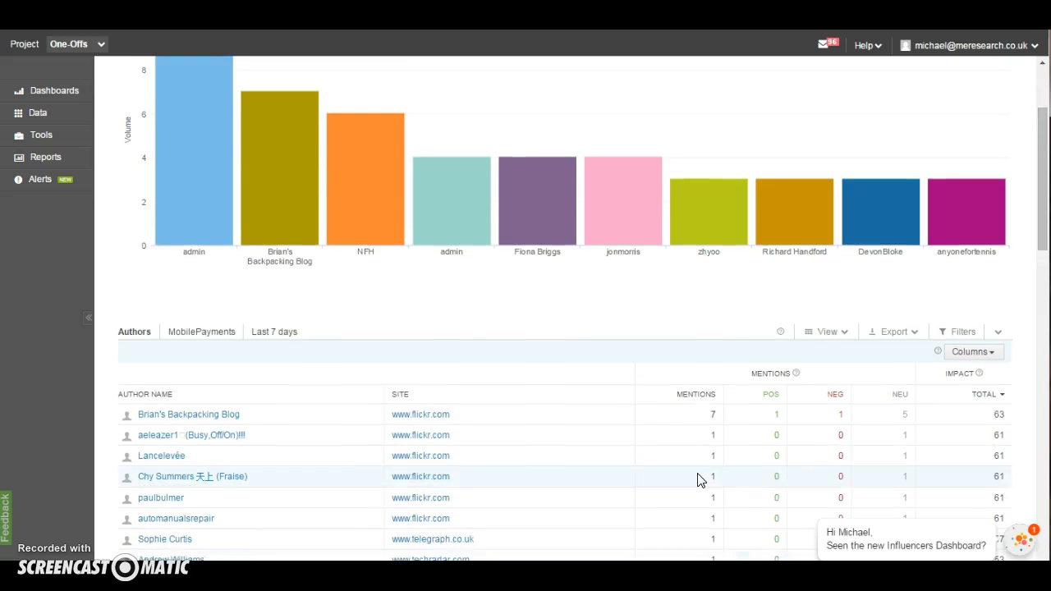
scroll(697, 481, down, 2)
scroll(697, 481, up, 2)
scroll(696, 481, up, 1)
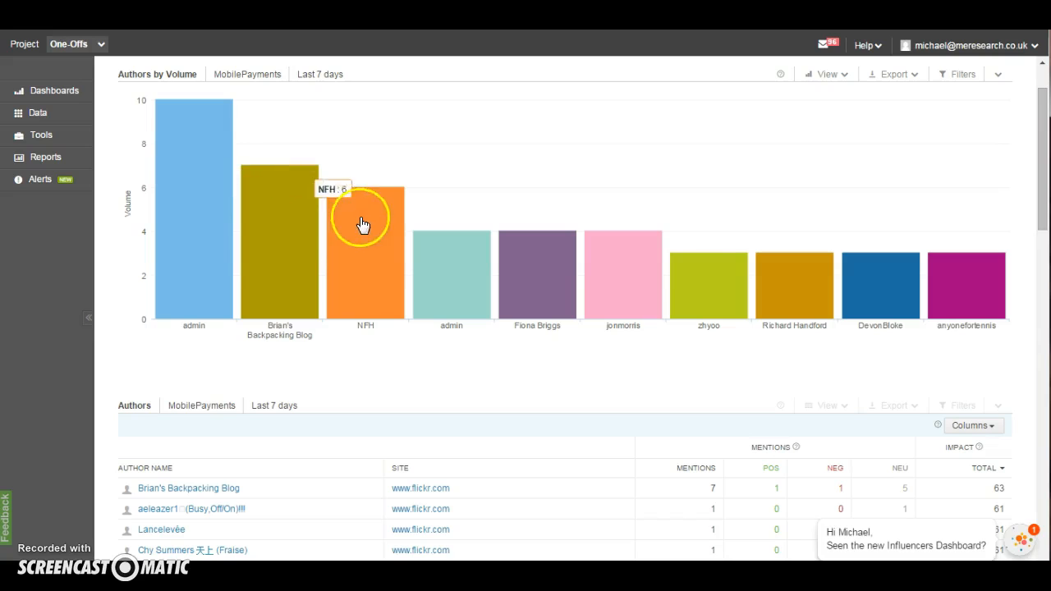
scroll(376, 453, down, 3)
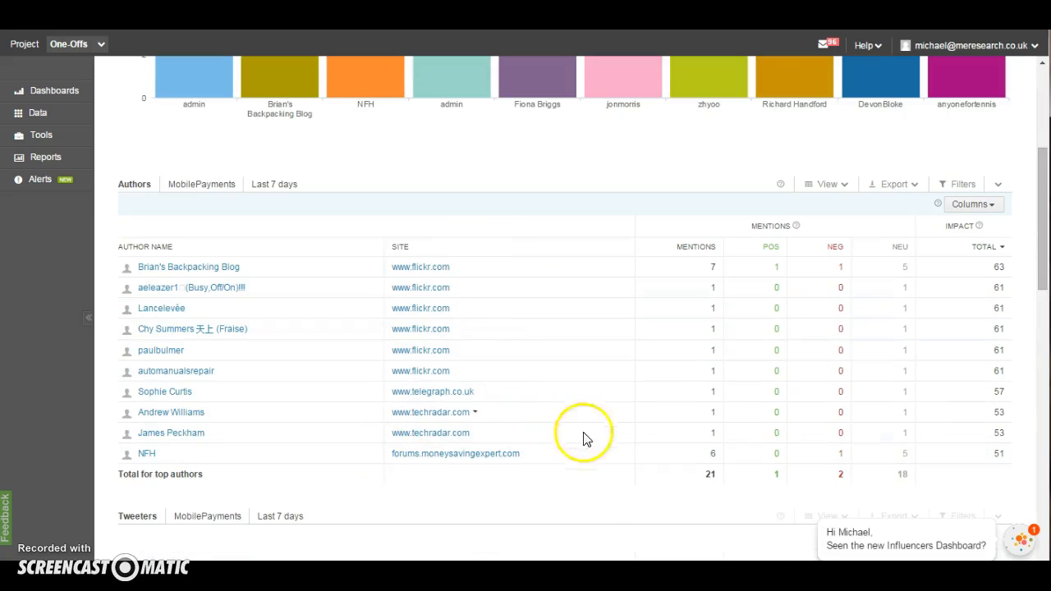
scroll(640, 504, up, 4)
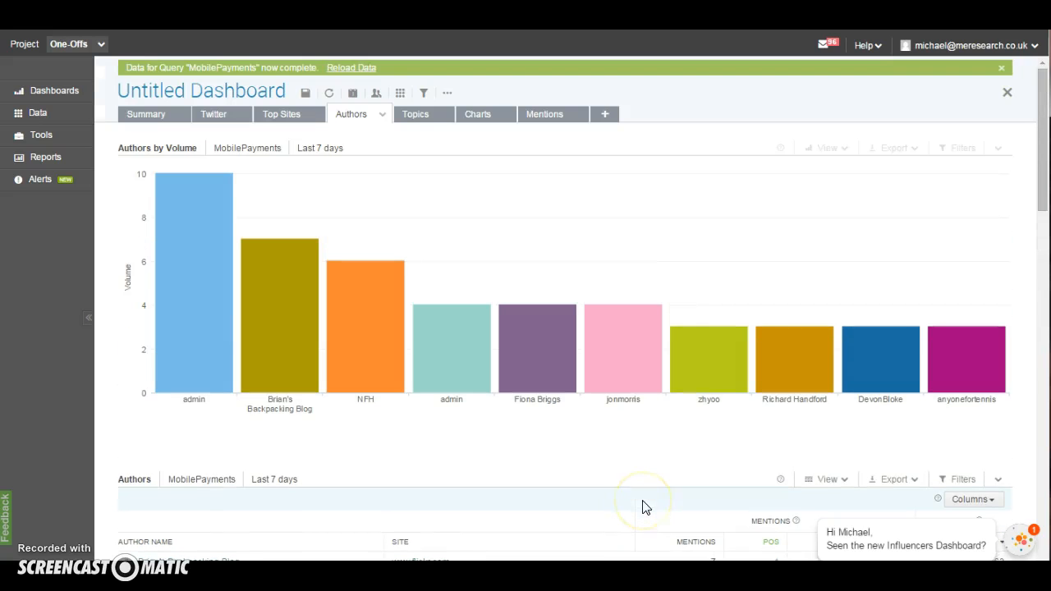
Review the Top Sites by Volume chart and its filters, and read the Impact score explanation in the Top News Sites table.
click(283, 113)
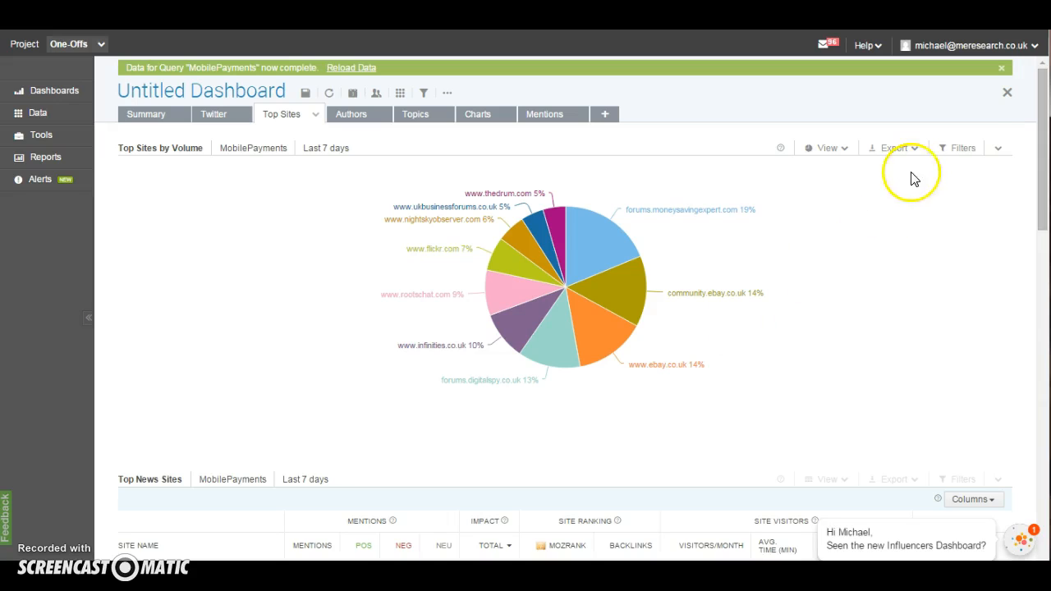
click(962, 148)
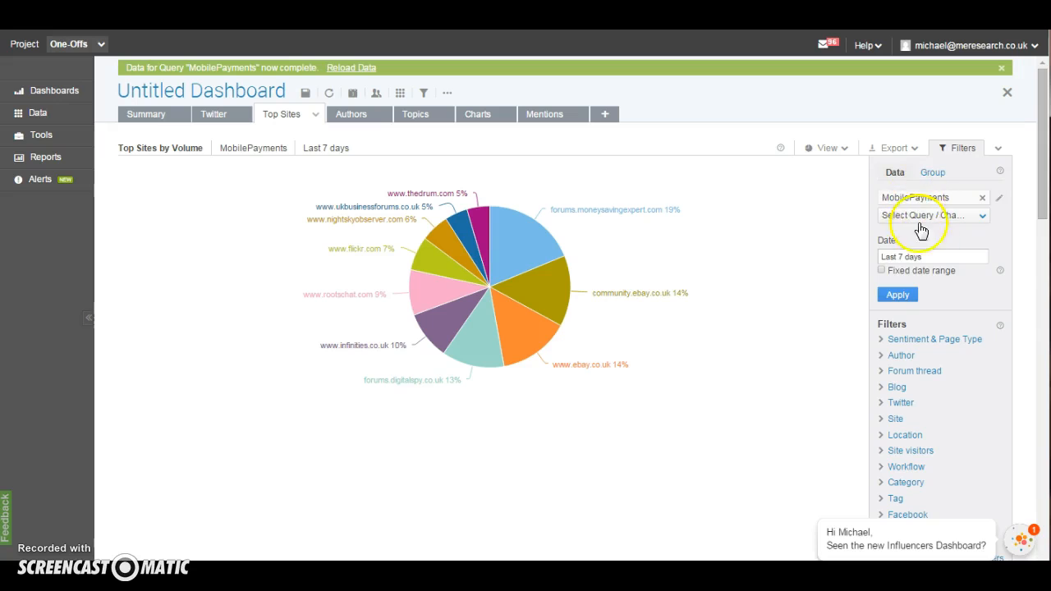
click(963, 150)
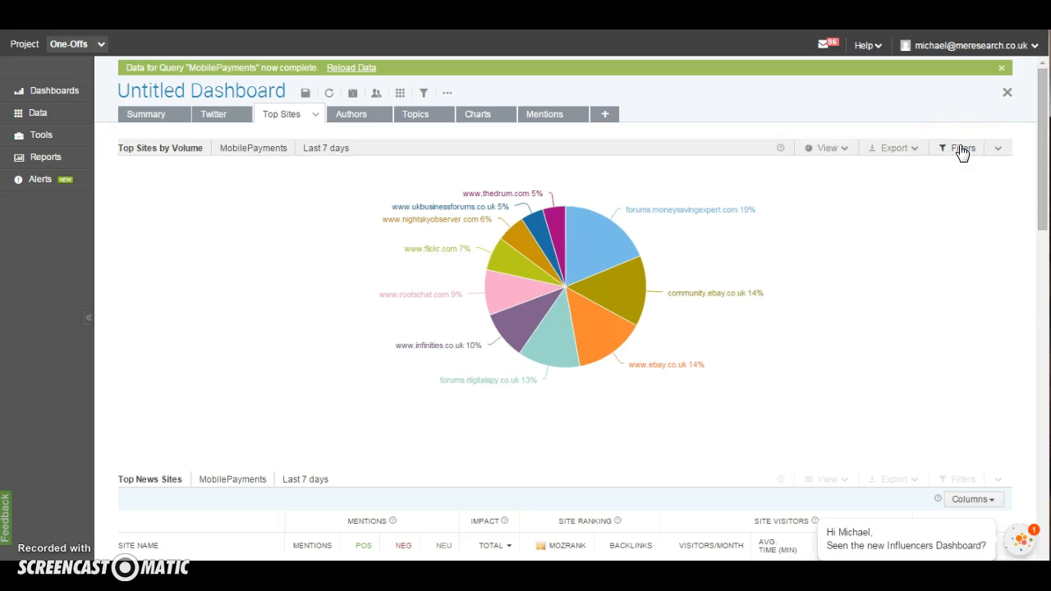
scroll(676, 369, down, 3)
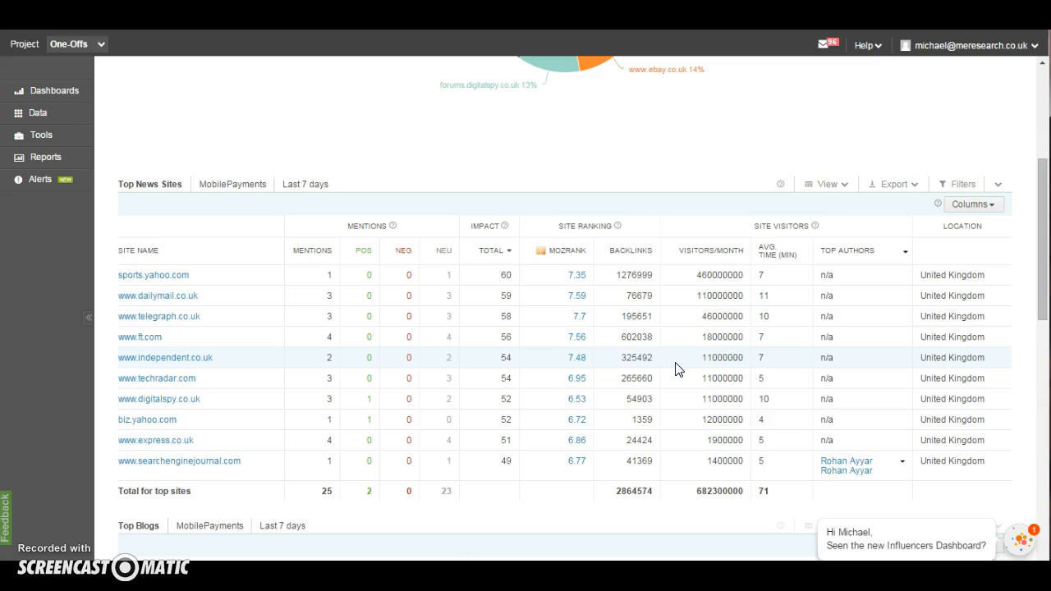
click(505, 227)
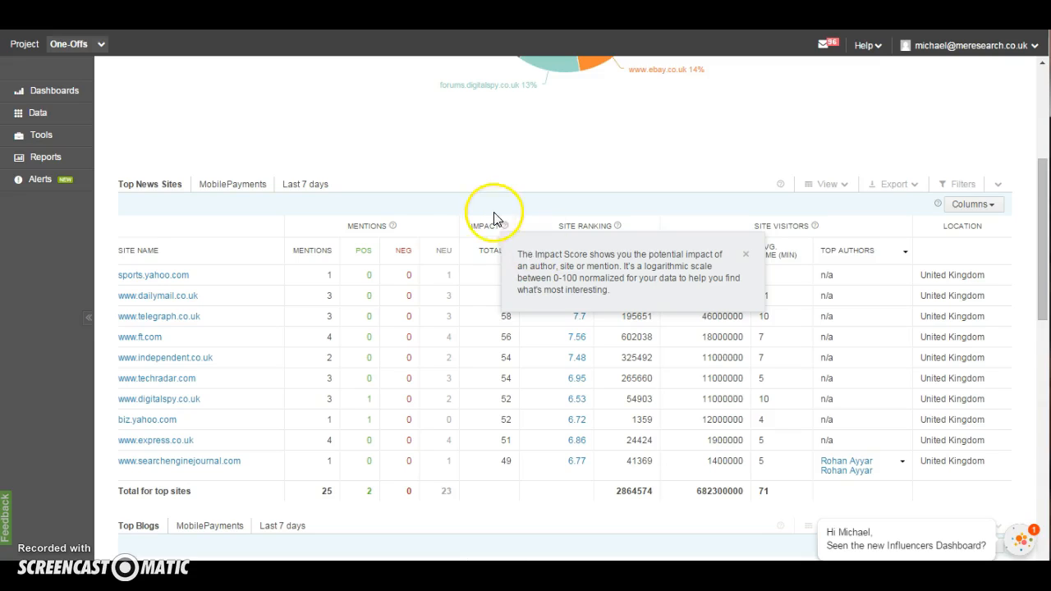
click(515, 205)
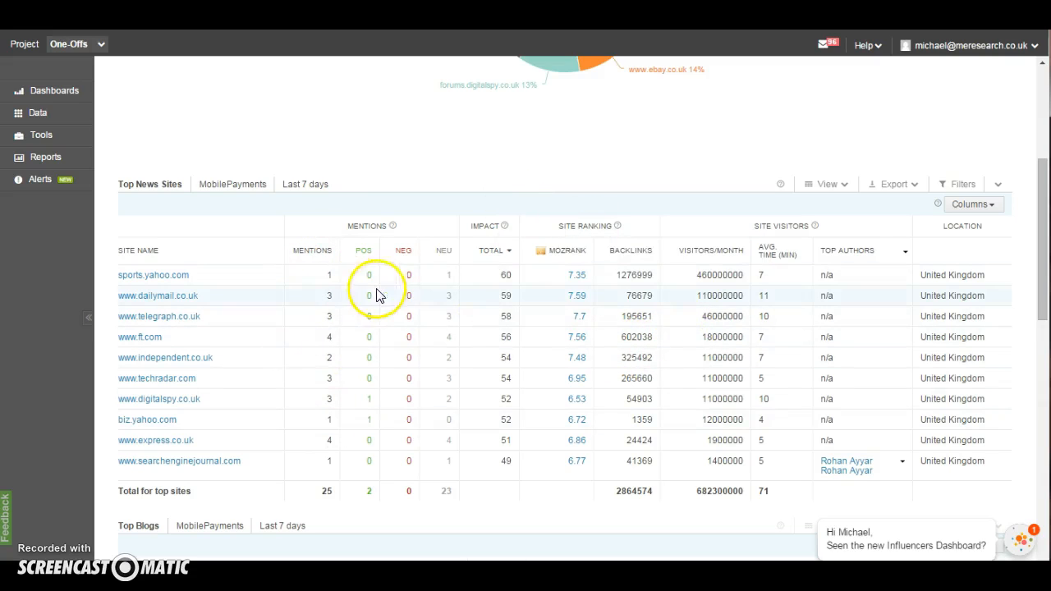
scroll(696, 349, up, 4)
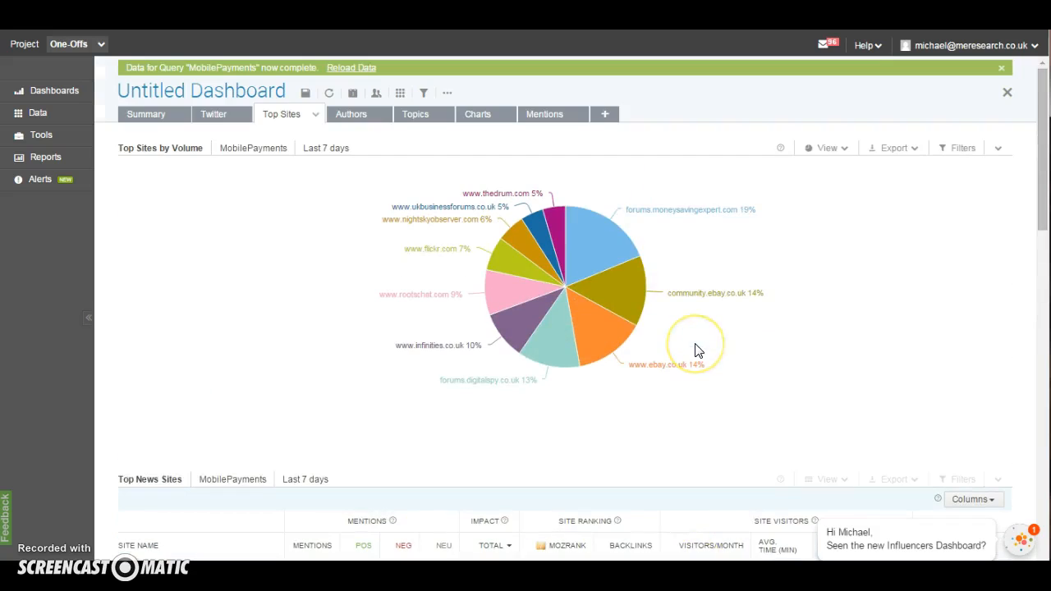
Sort the Top News Sites table by MozRank, then re-sort it by number of mentions.
scroll(814, 353, down, 2)
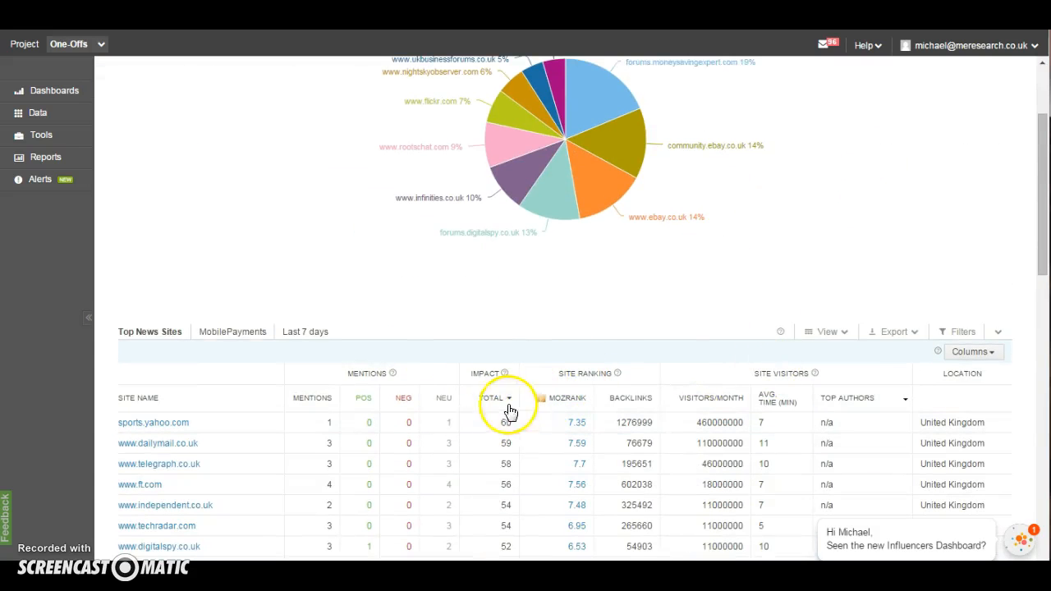
click(564, 400)
scroll(698, 382, down, 1)
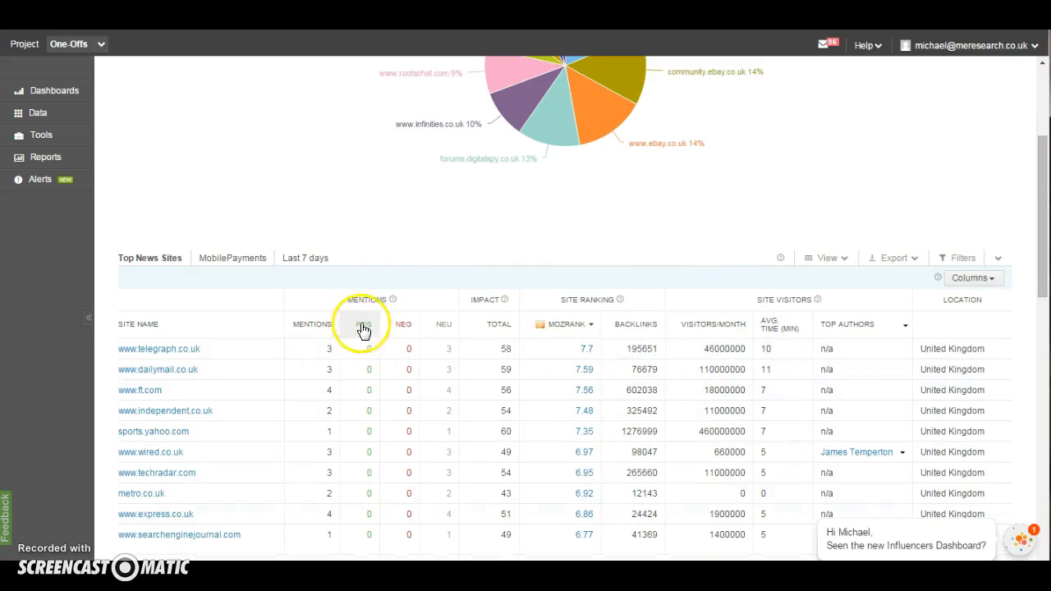
click(311, 326)
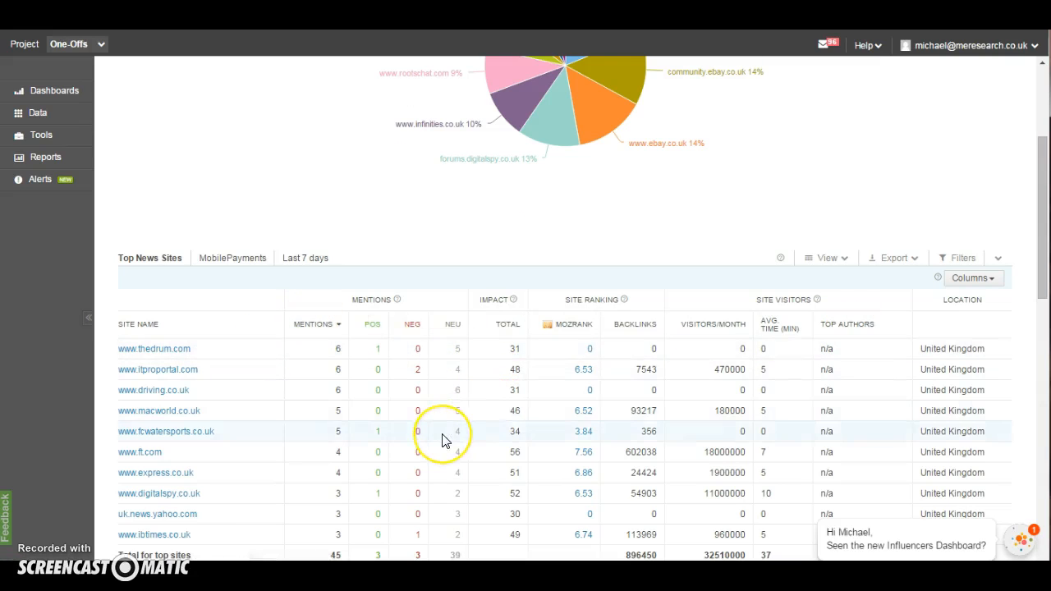
Look through the rest of the Top News Sites table and the Top Blogs table below it.
scroll(441, 436, down, 2)
scroll(443, 441, up, 4)
scroll(442, 439, down, 7)
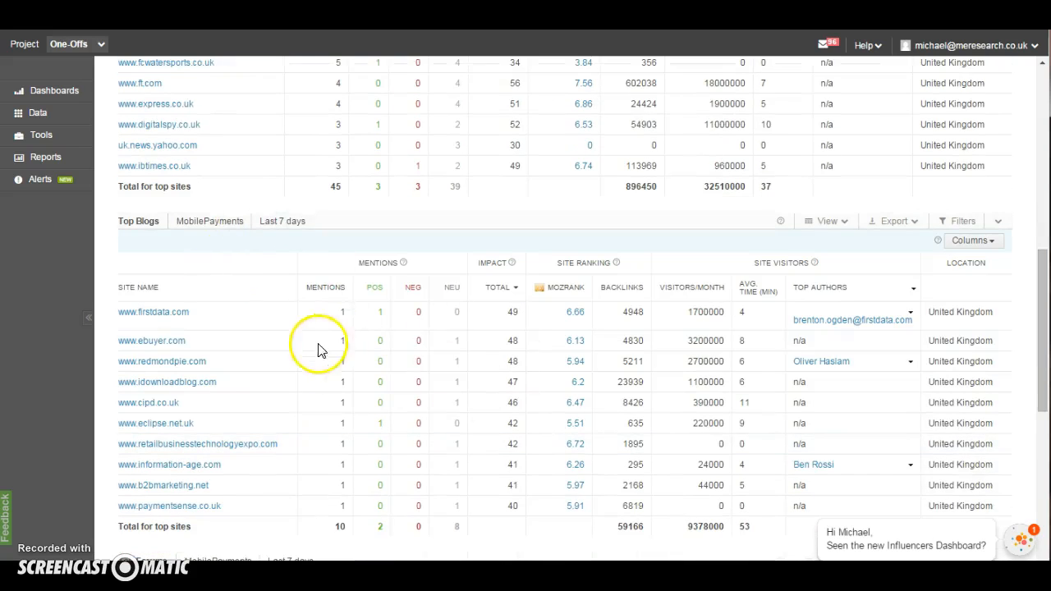
Compare the Top Blogs table with the Top News Sites table, and examine the Top Forums table's mentions, impact and top authors.
scroll(352, 396, down, 1)
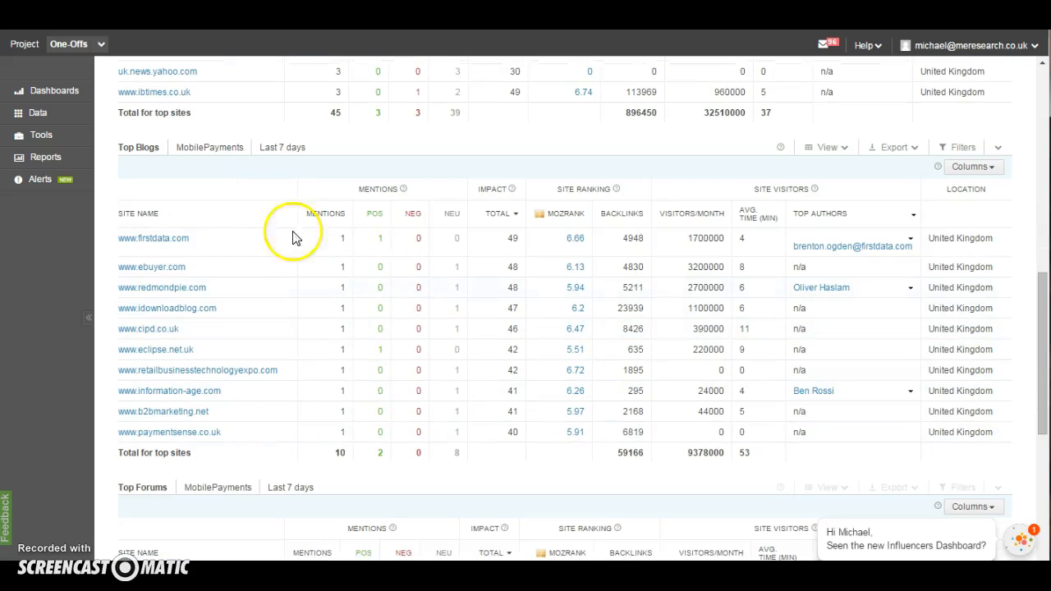
scroll(271, 361, up, 2)
scroll(269, 365, up, 4)
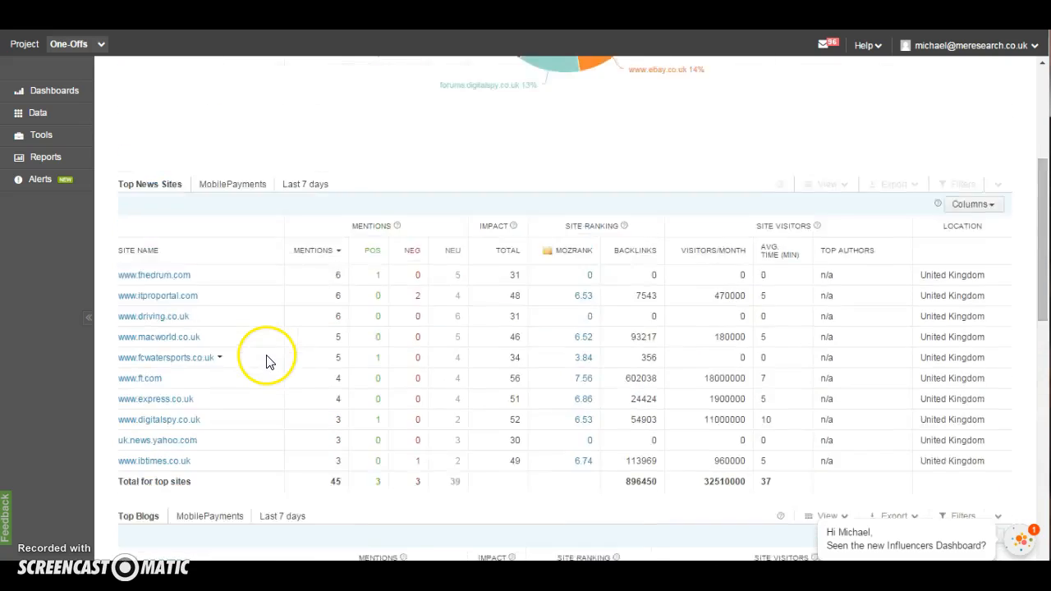
scroll(309, 420, down, 6)
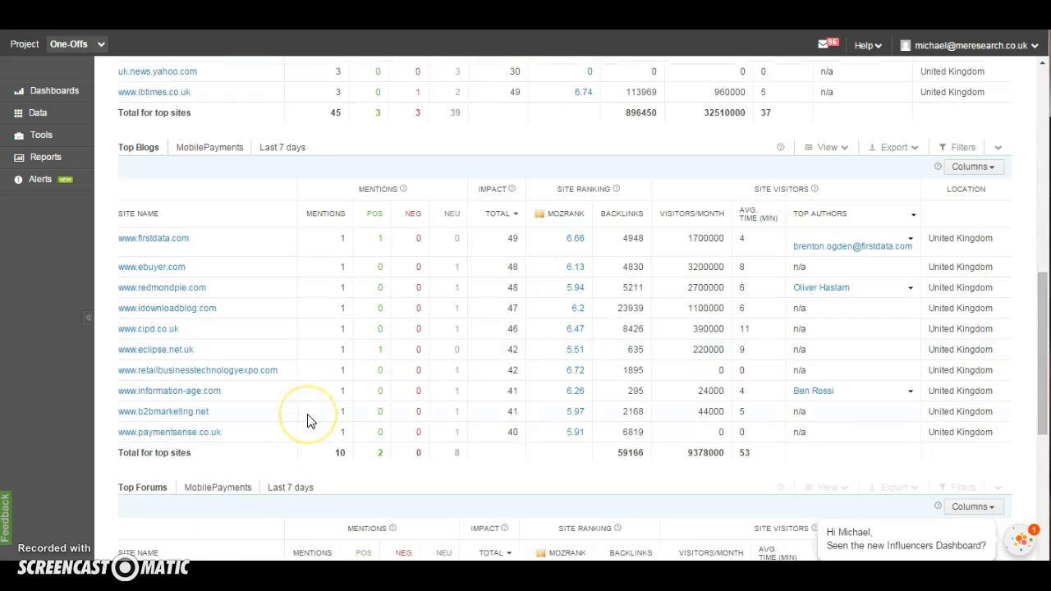
scroll(308, 421, down, 3)
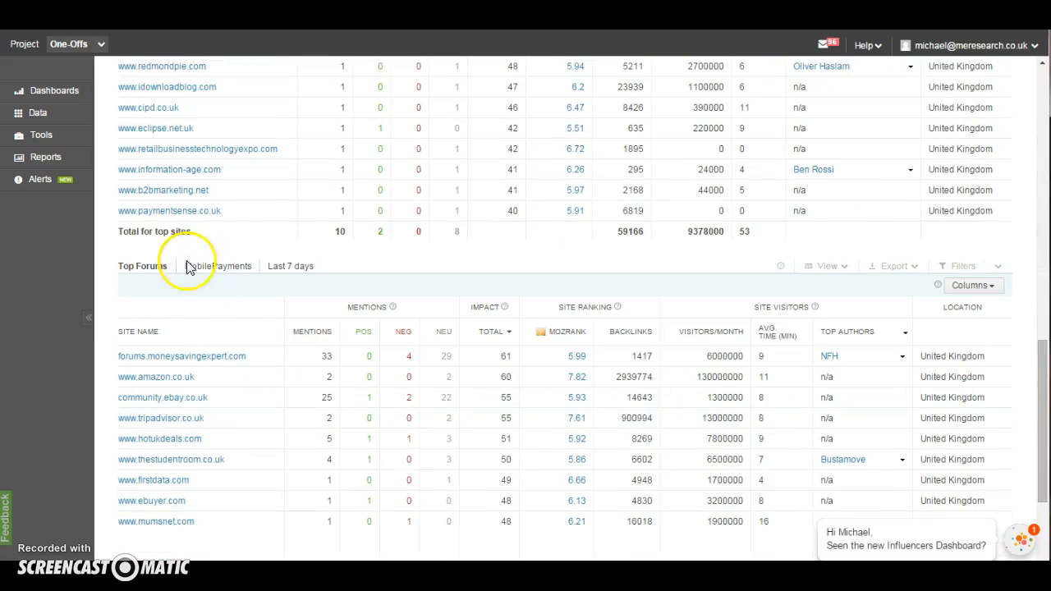
scroll(246, 370, down, 1)
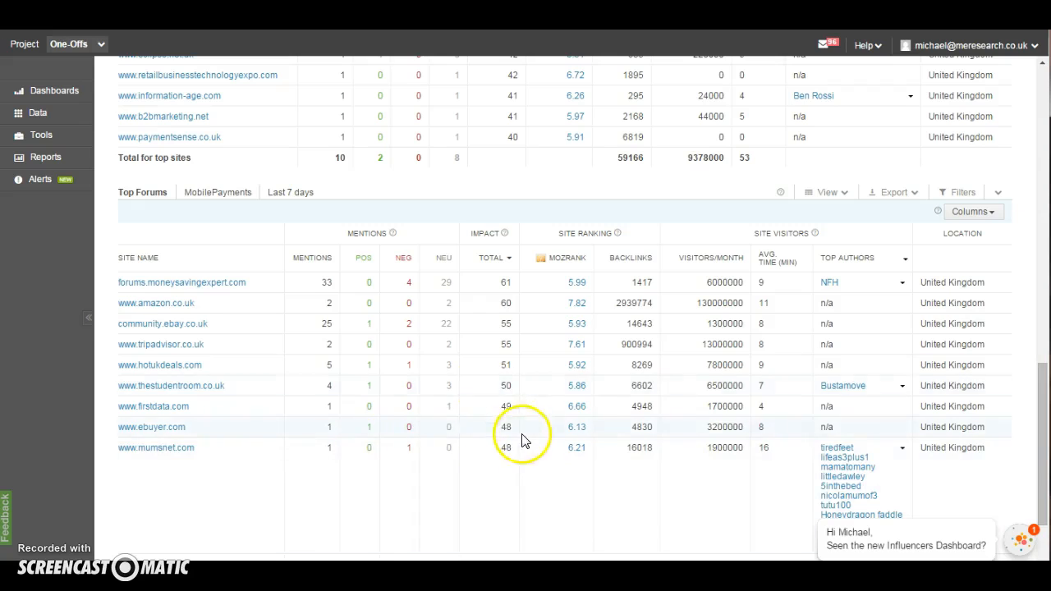
Return to the Top Sites by Volume chart and check its export options.
scroll(497, 444, up, 10)
scroll(518, 439, up, 2)
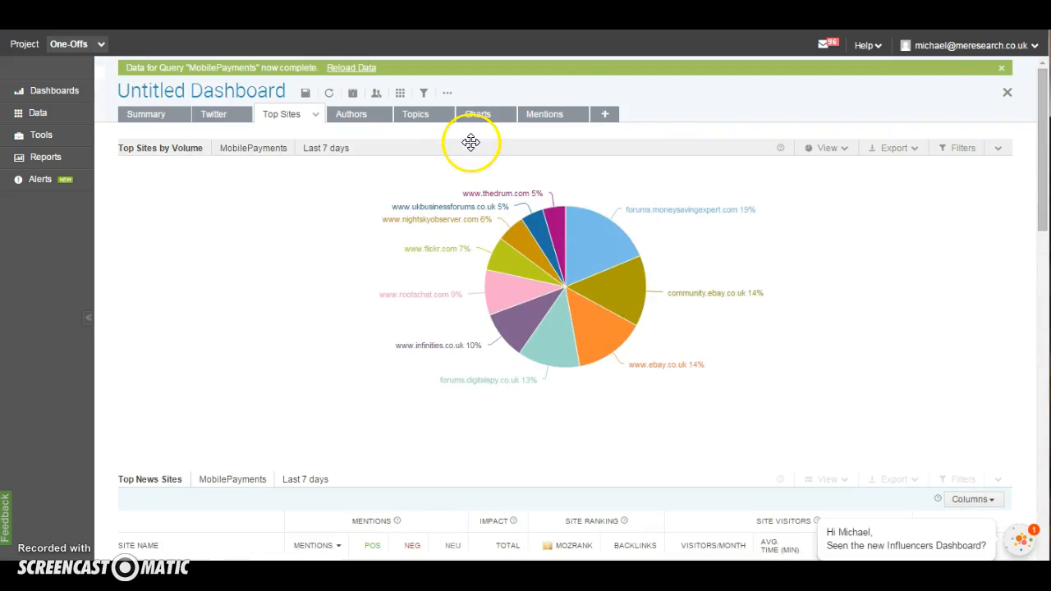
click(890, 151)
click(889, 151)
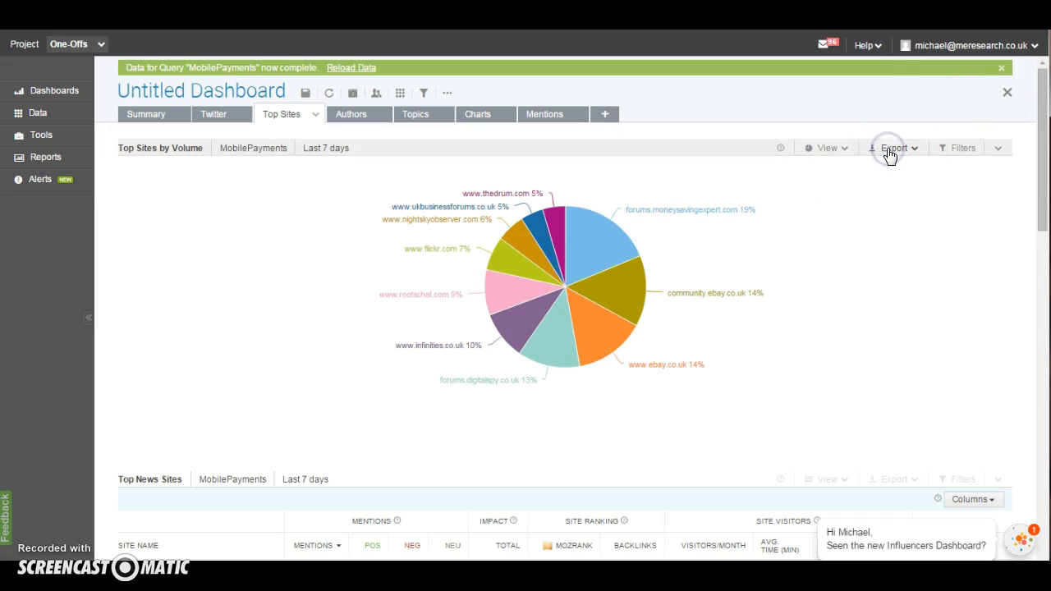